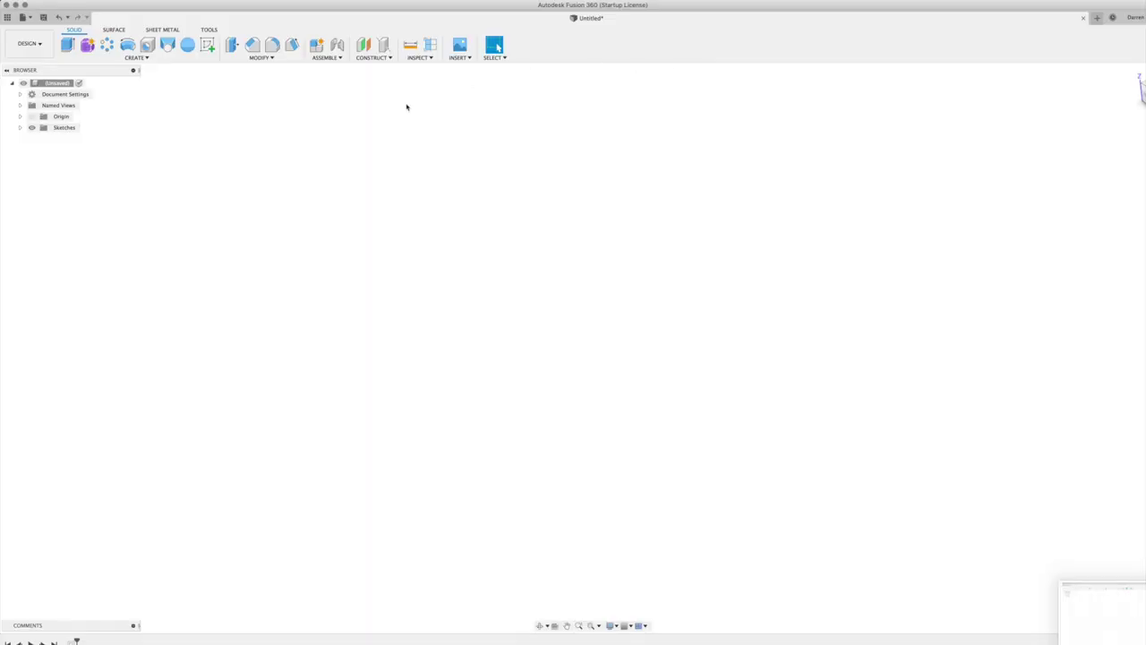
Step: Start a sketch on the XY plane and draw a 6.2 mm circle at the origin
click(207, 46)
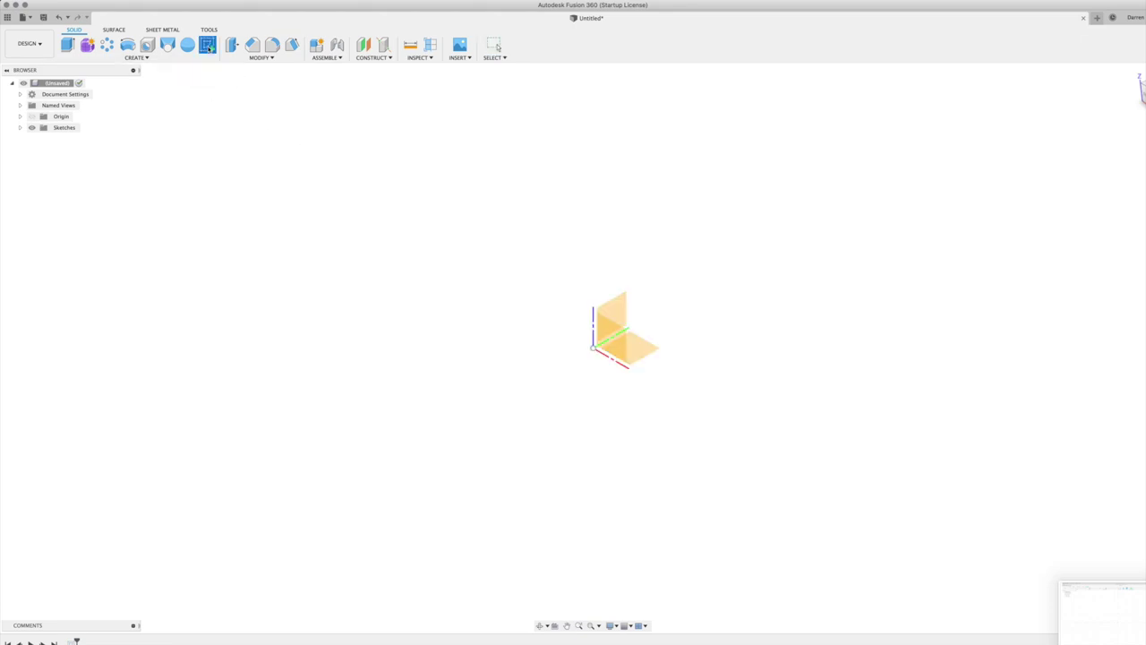
click(642, 349)
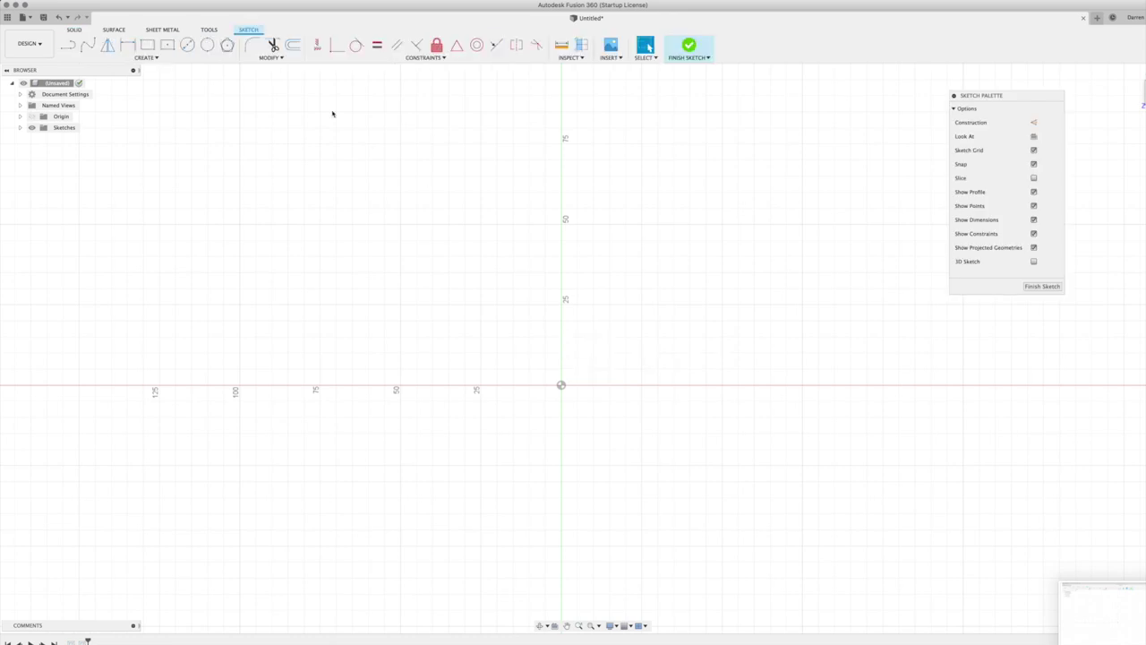
click(188, 47)
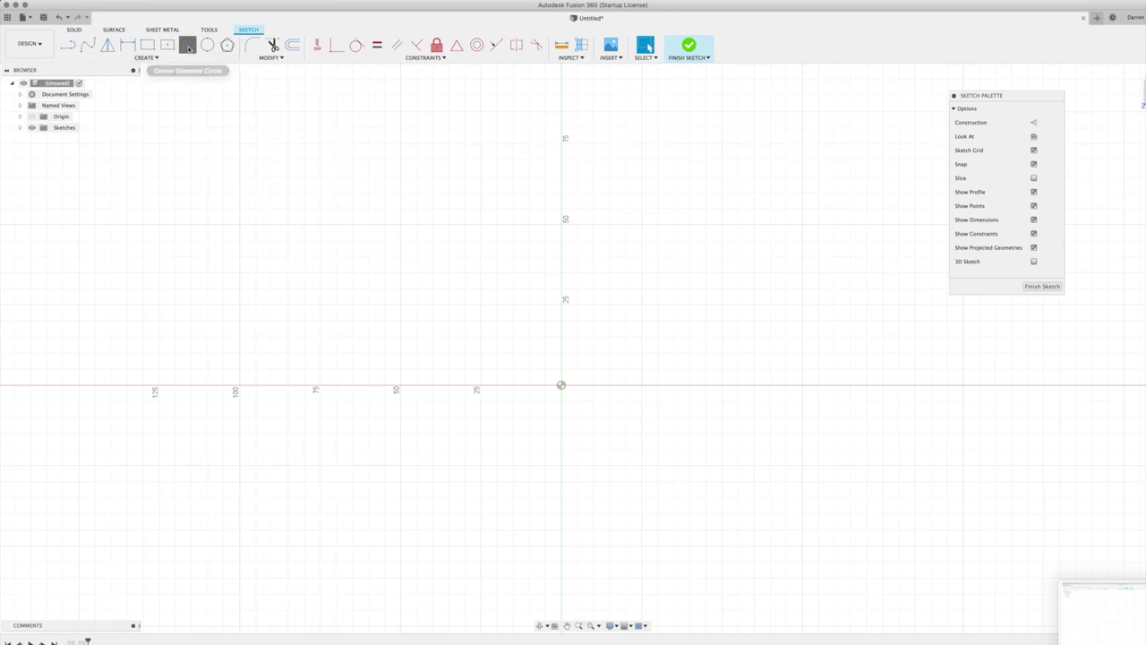
click(562, 387)
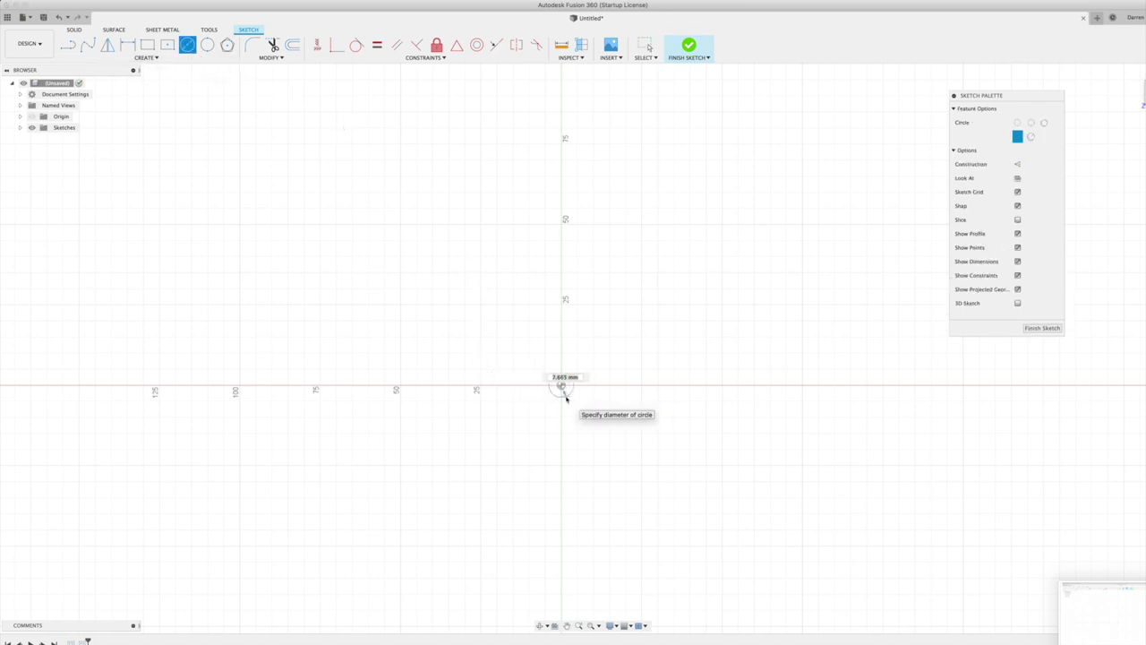
text(6.2)
key(Return)
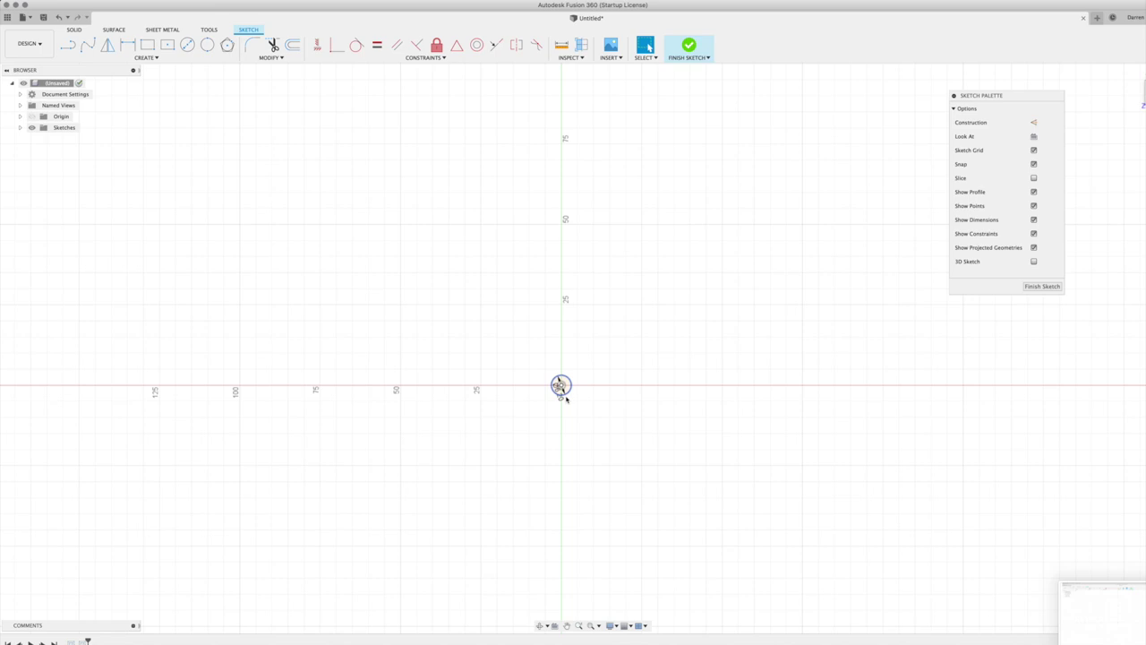
Step: Add a 40 mm diameter circle centred on the origin
click(187, 45)
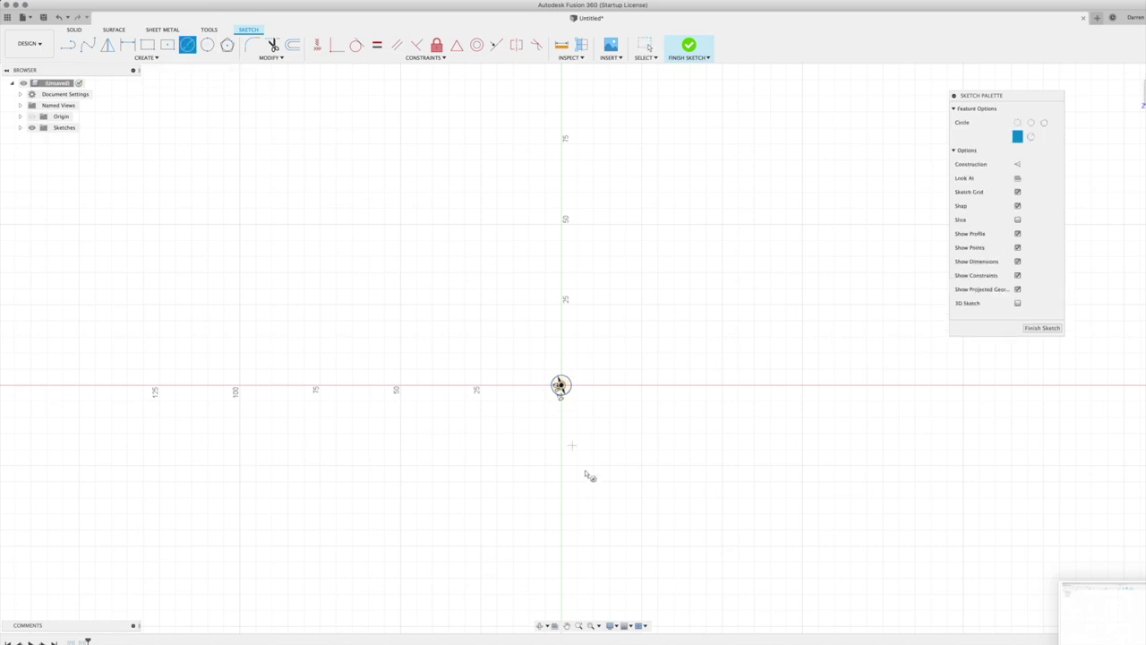
click(559, 385)
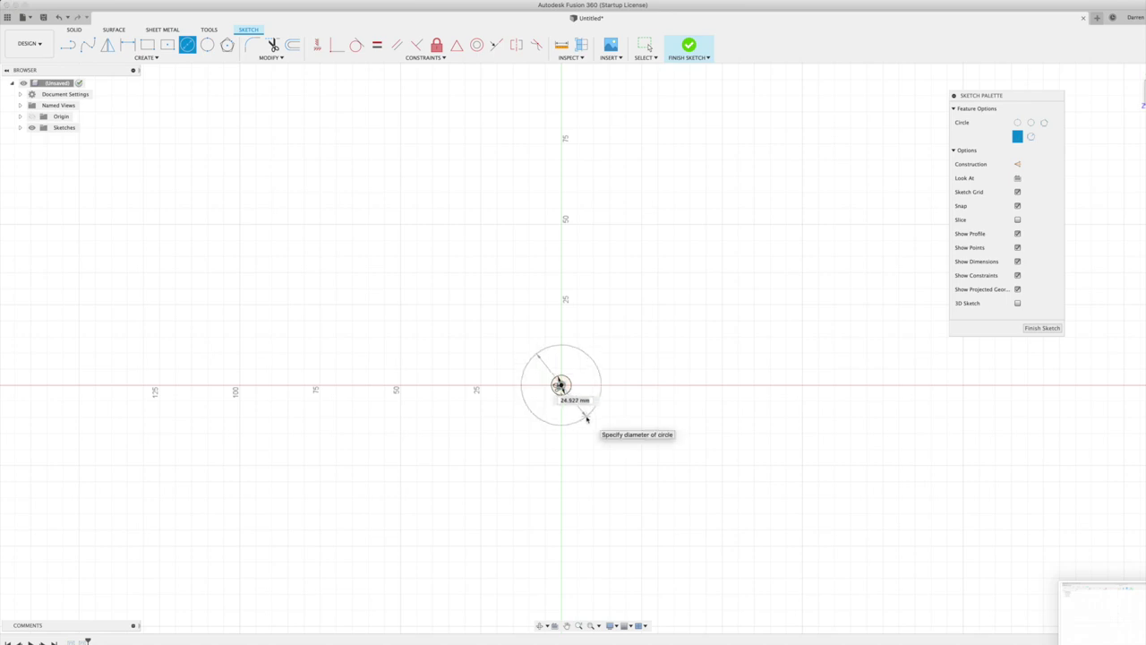
text(40)
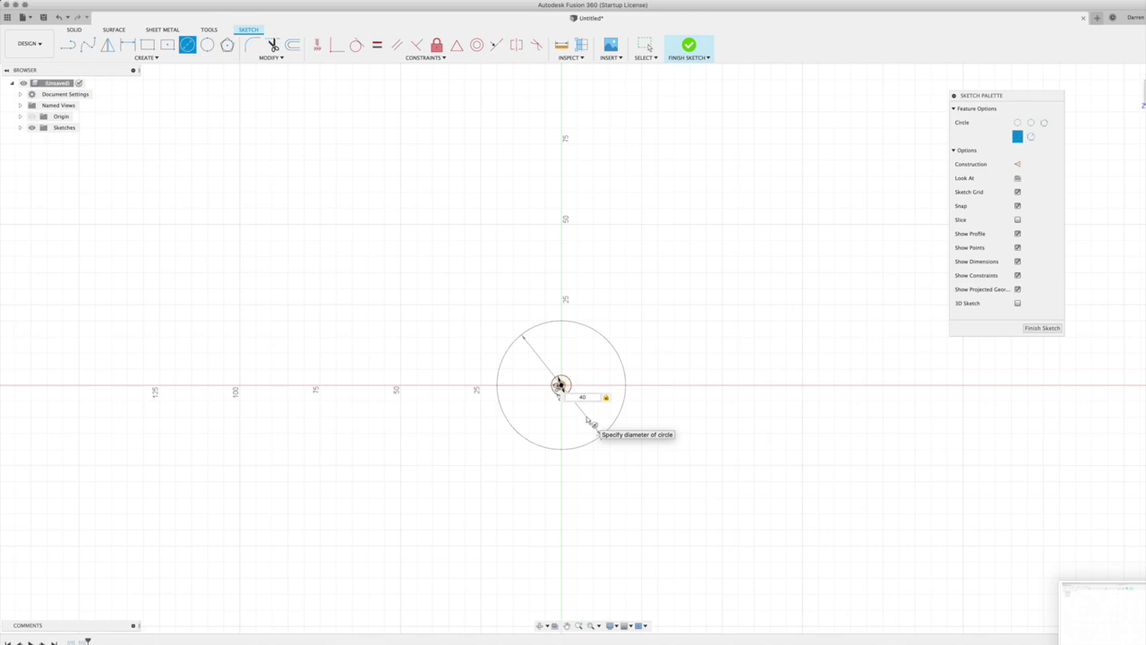
key(Return)
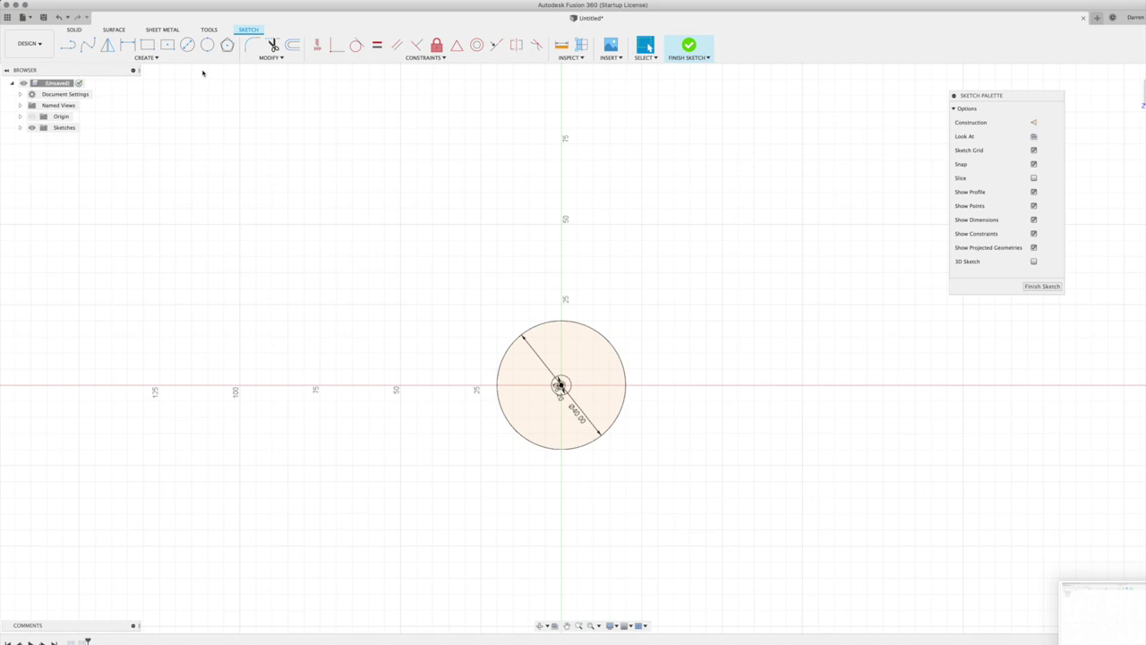
click(187, 45)
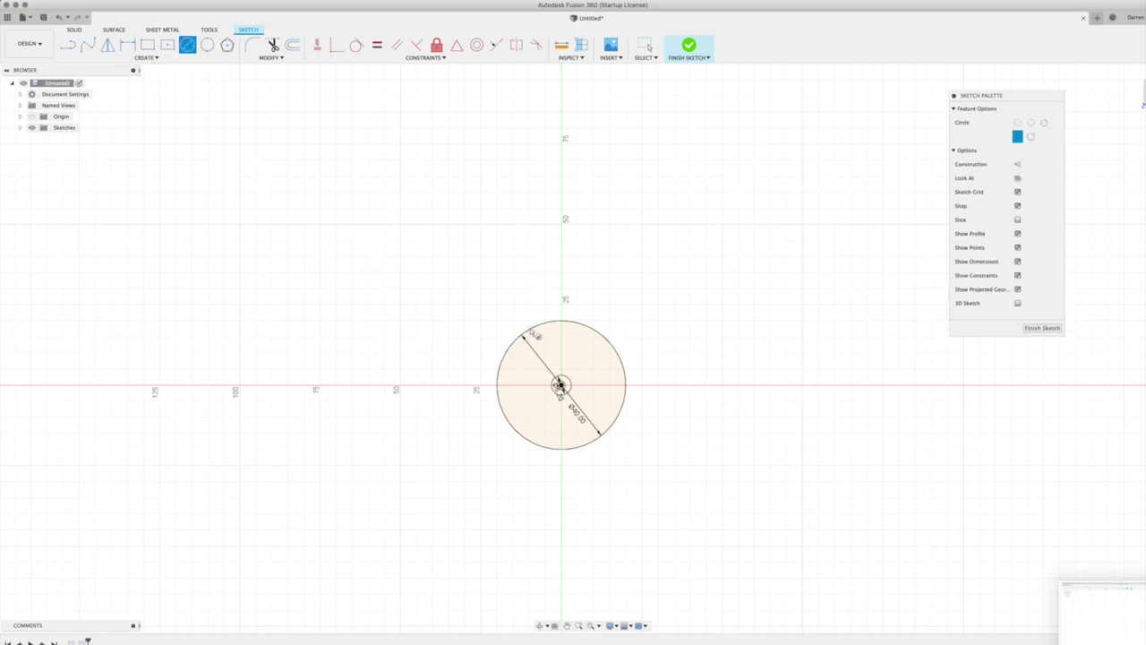
Step: Draw a 20 mm circle centred on the vertical axis above the origin
click(562, 320)
text(15)
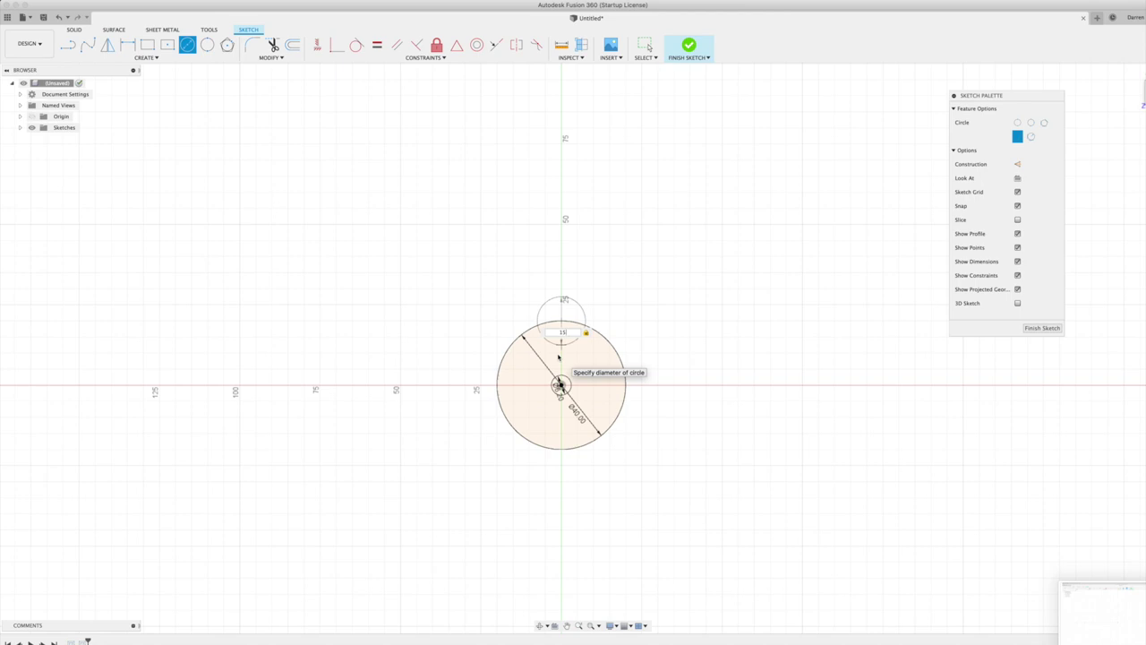
text(20)
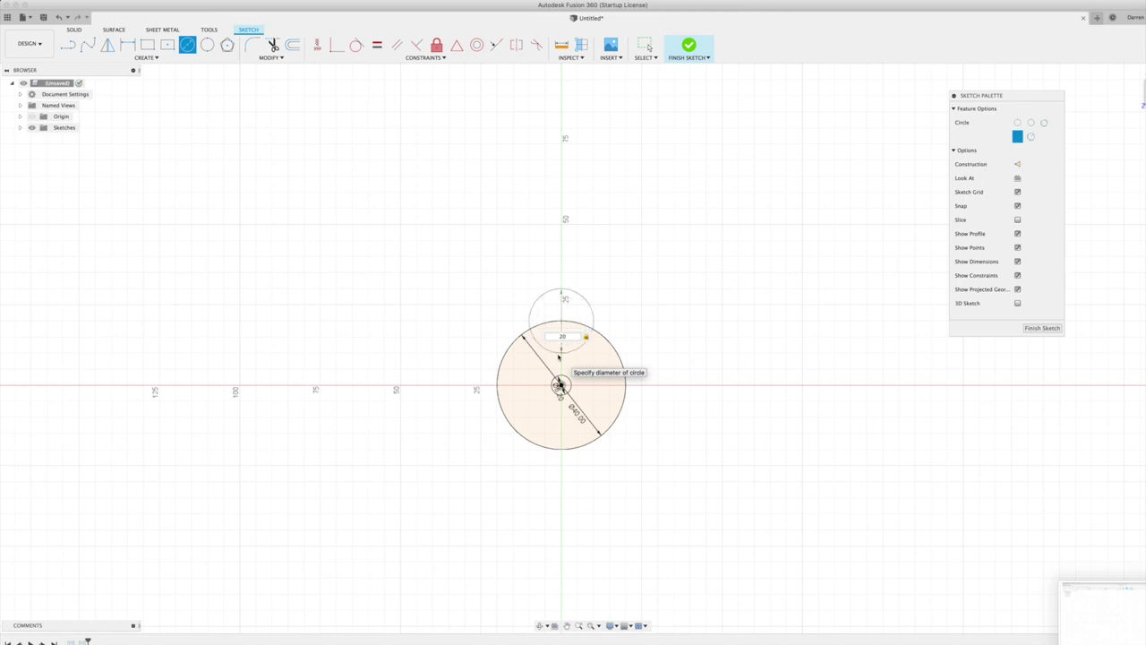
key(Return)
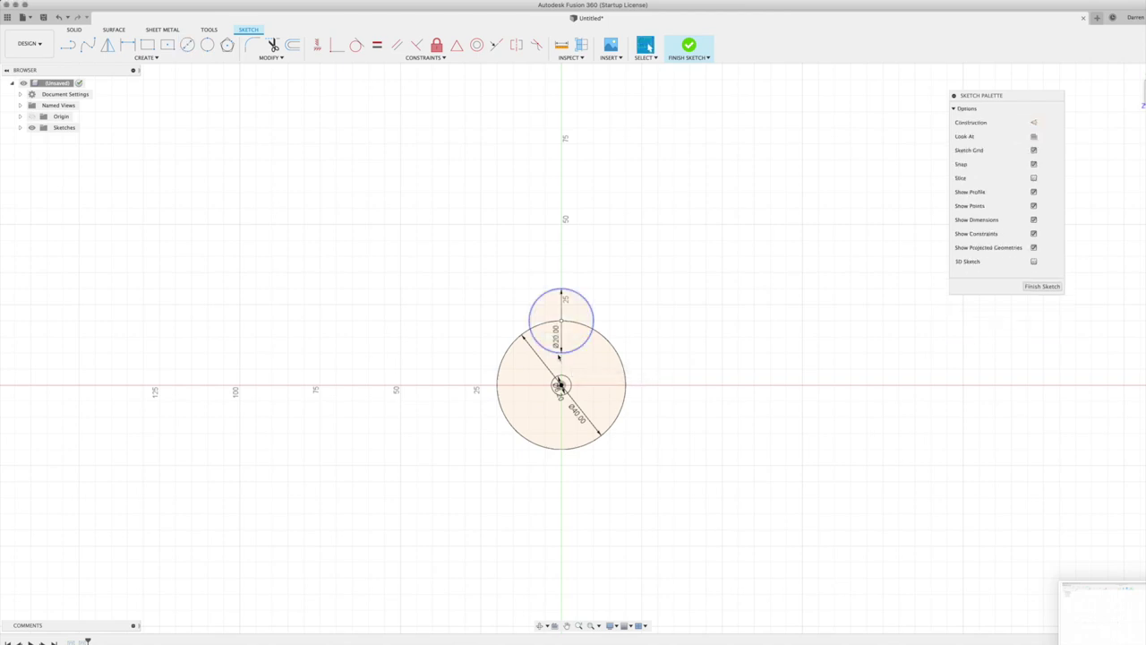
Step: Circular-pattern the 20 mm circle around the origin with a quantity of 5
click(591, 308)
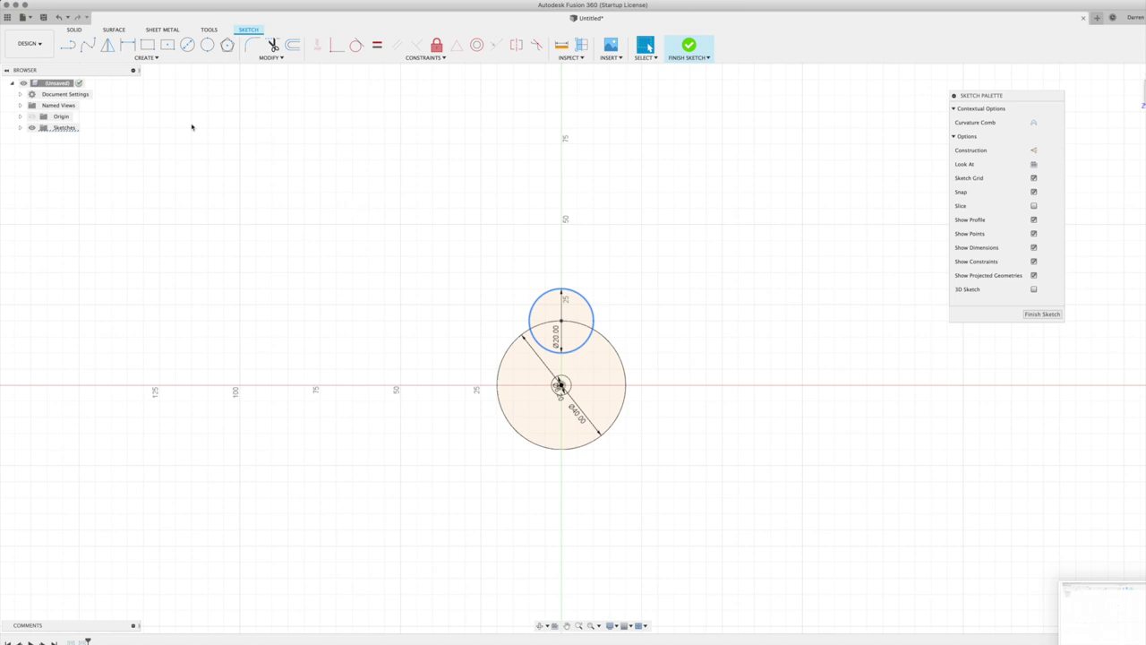
click(158, 58)
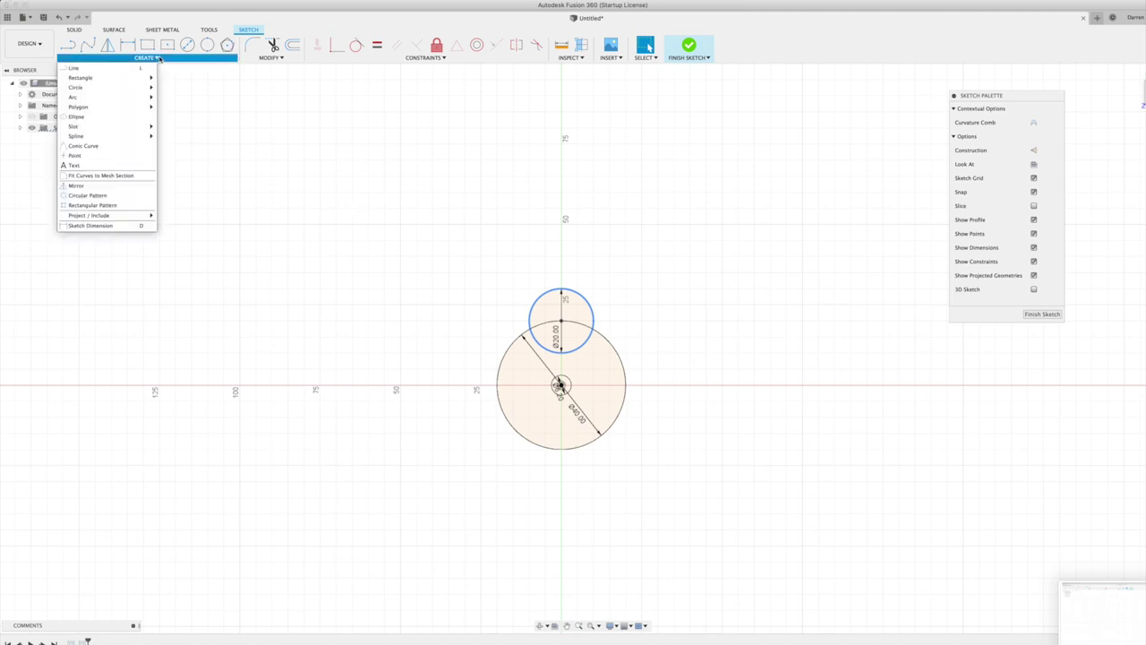
click(103, 195)
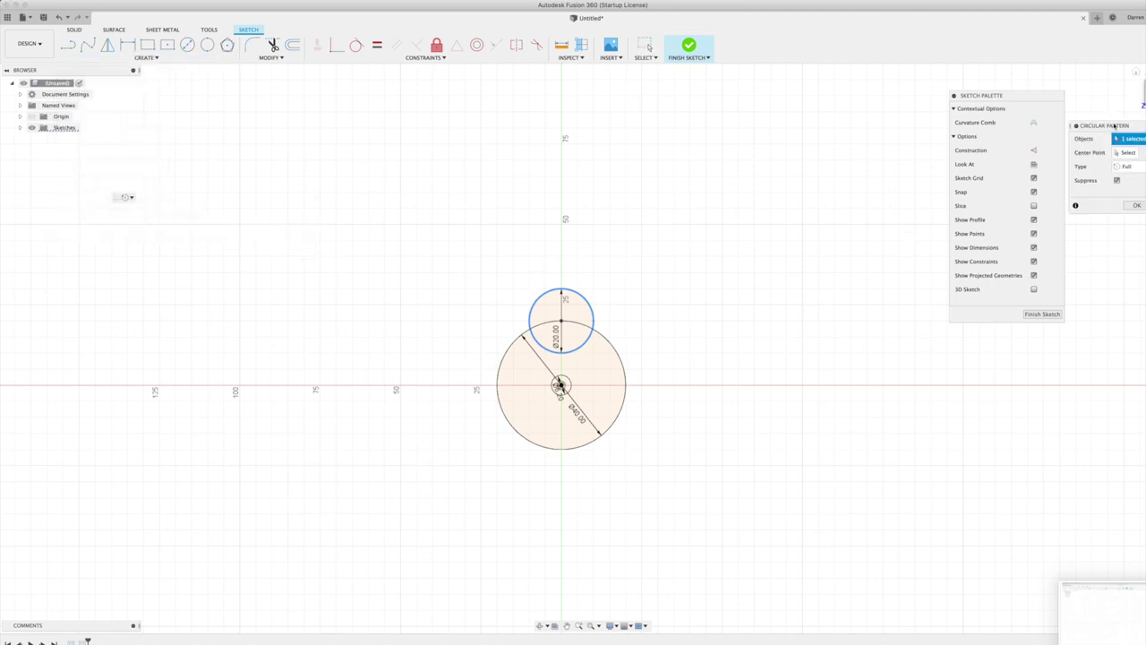
drag(1114, 125, 785, 152)
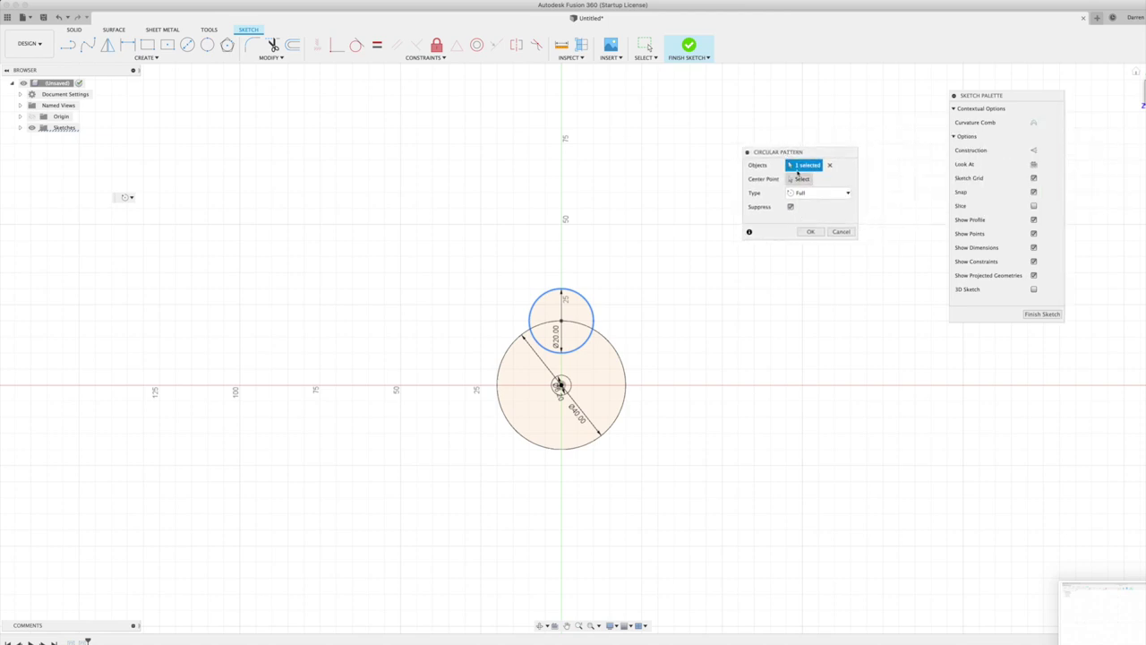
click(799, 179)
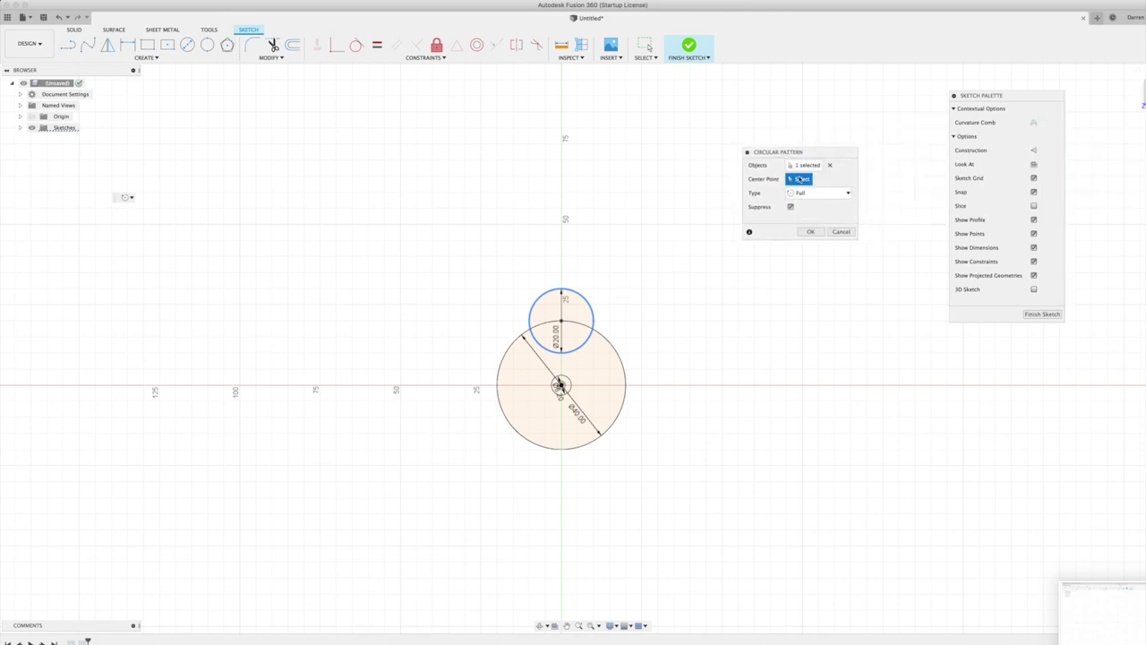
click(560, 385)
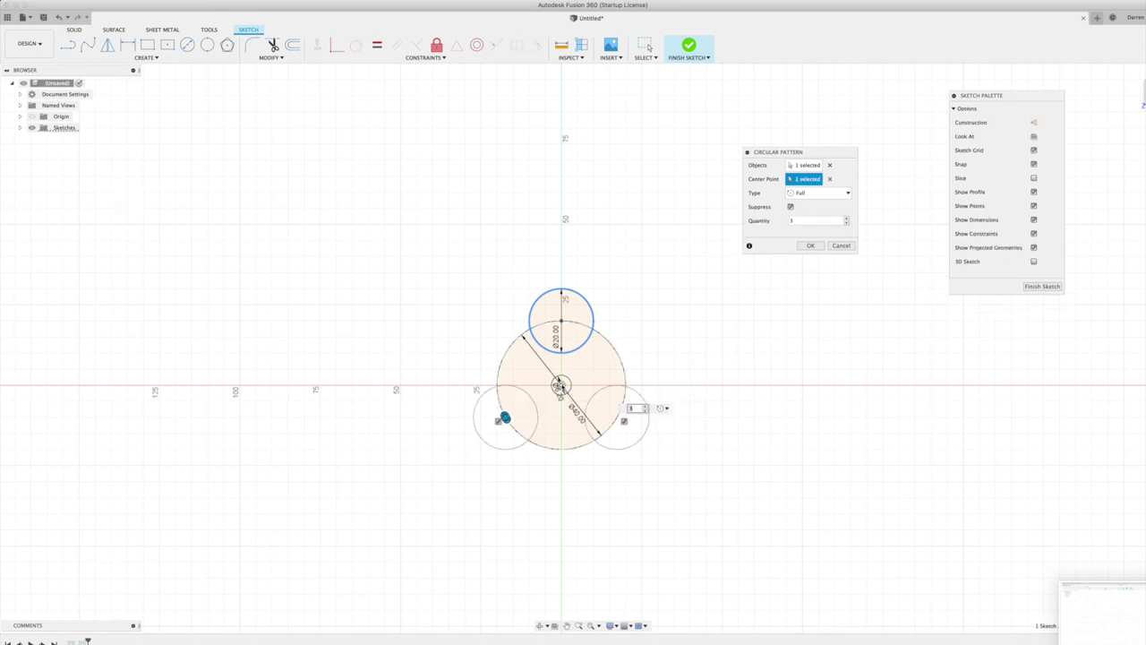
click(847, 218)
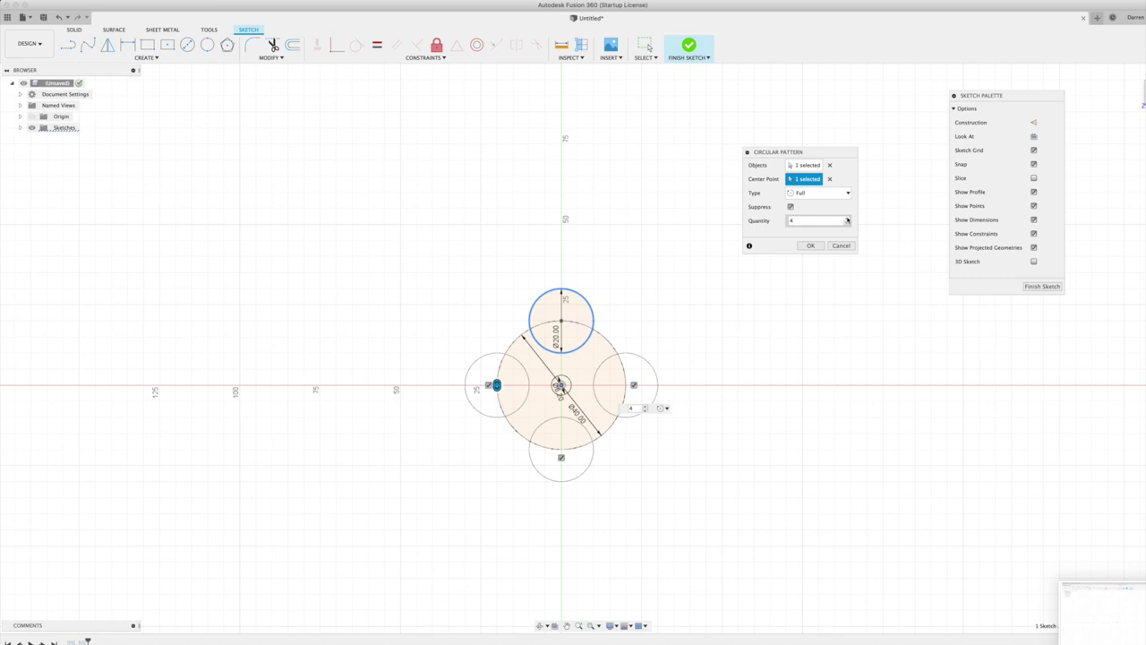
click(847, 218)
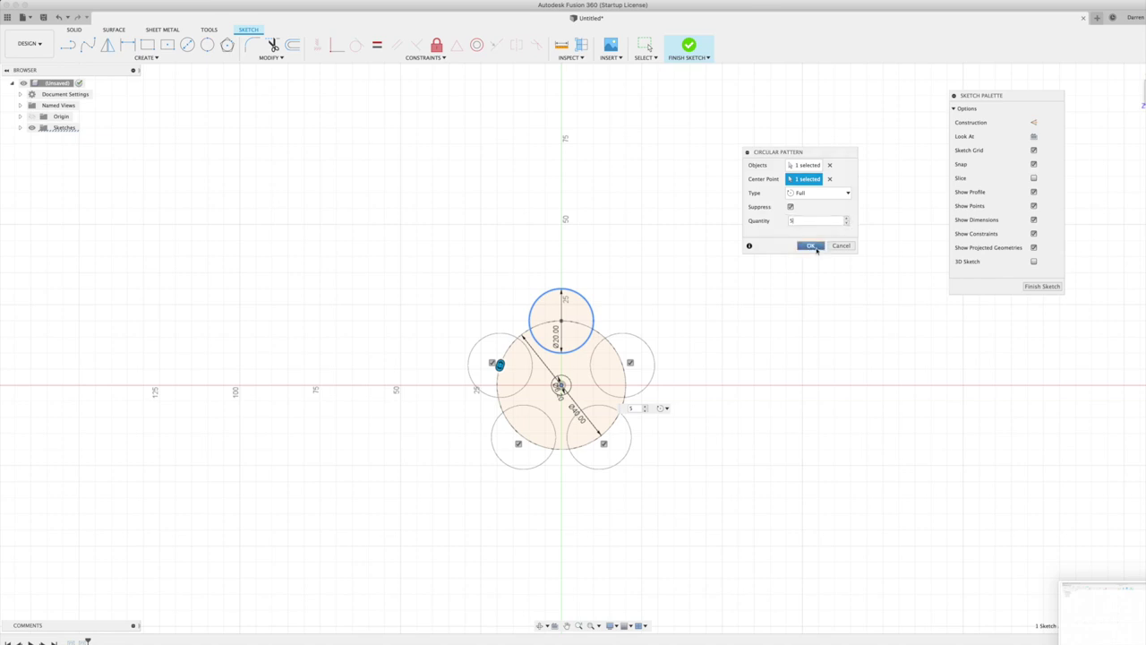
click(812, 247)
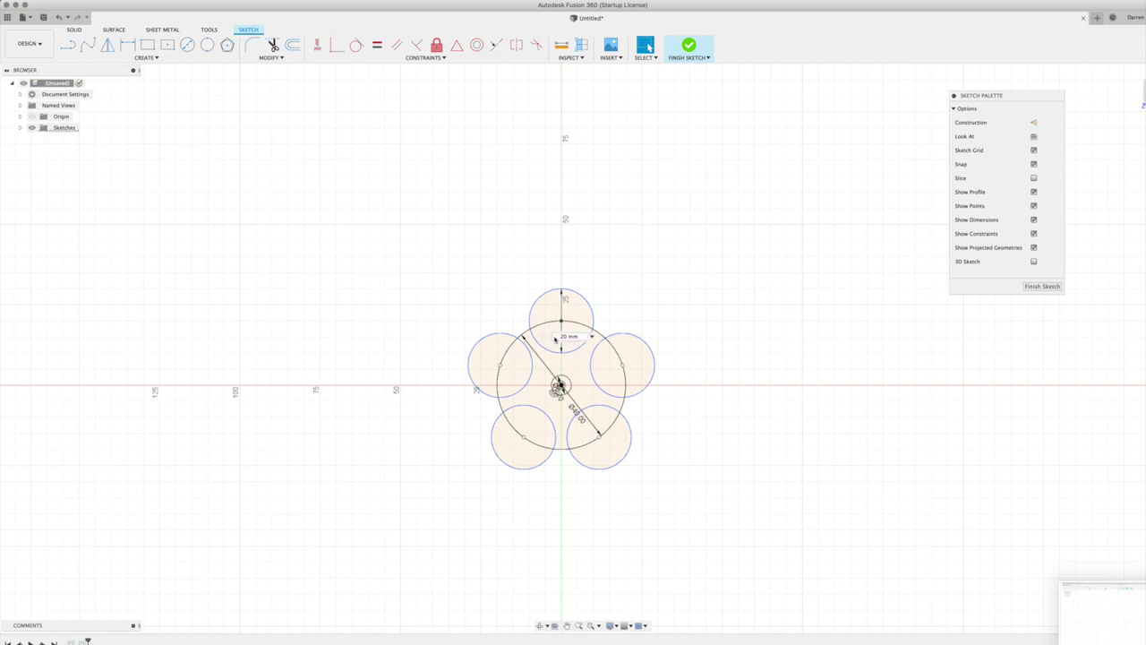
Step: Change the patterned circles' diameter dimension from 20.00 to 15 mm
double_click(556, 337)
text(15)
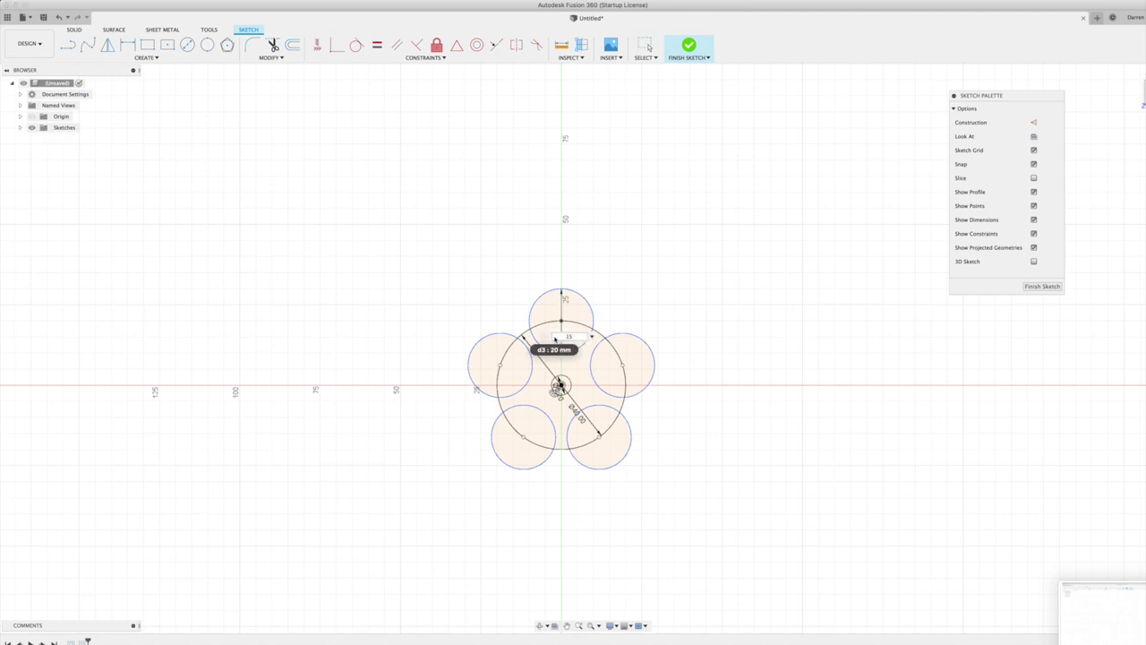
key(Return)
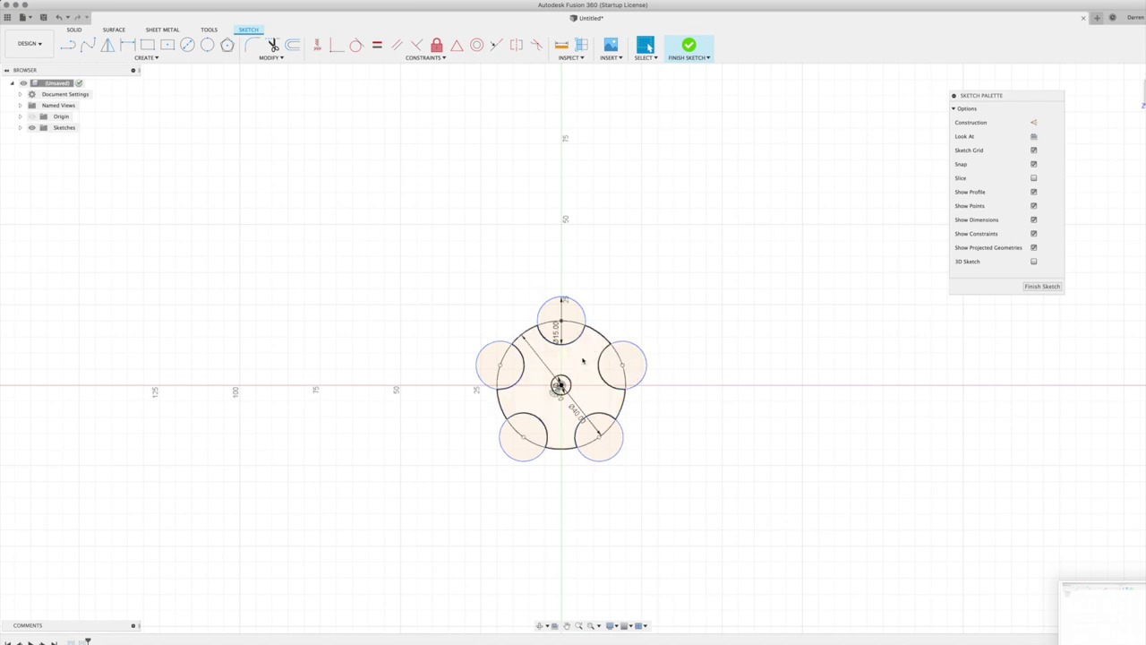
scroll(582, 359, up, 3)
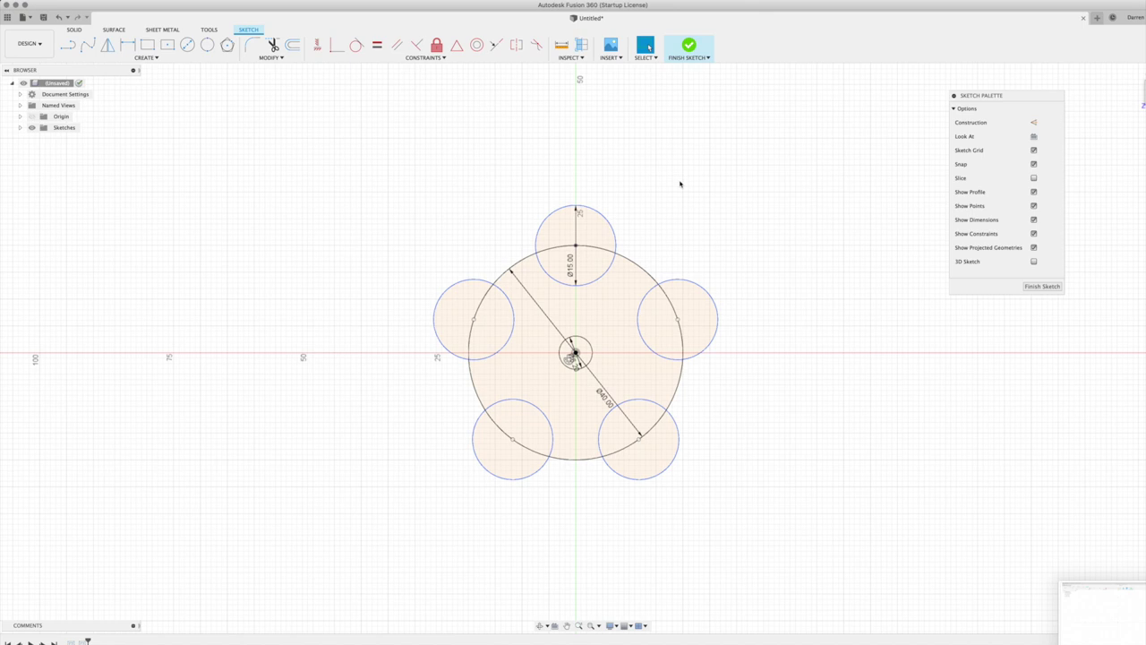
key(t)
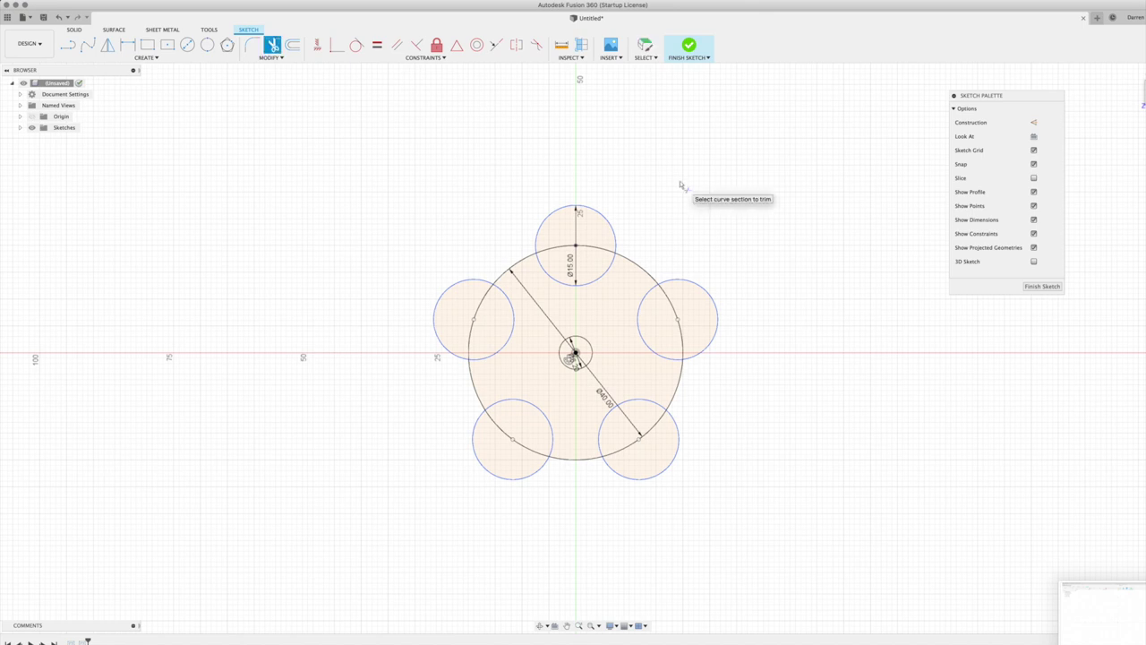
Step: Trim the 40 mm circle's arcs inside each of the five lobes
click(594, 250)
click(675, 310)
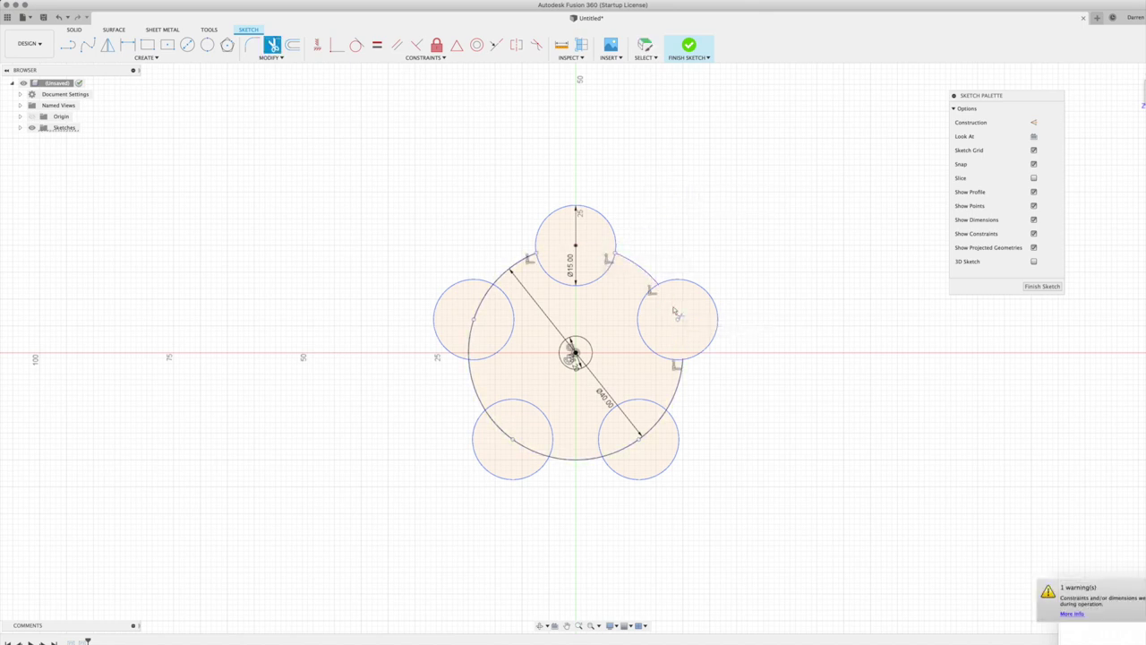
click(640, 435)
click(536, 452)
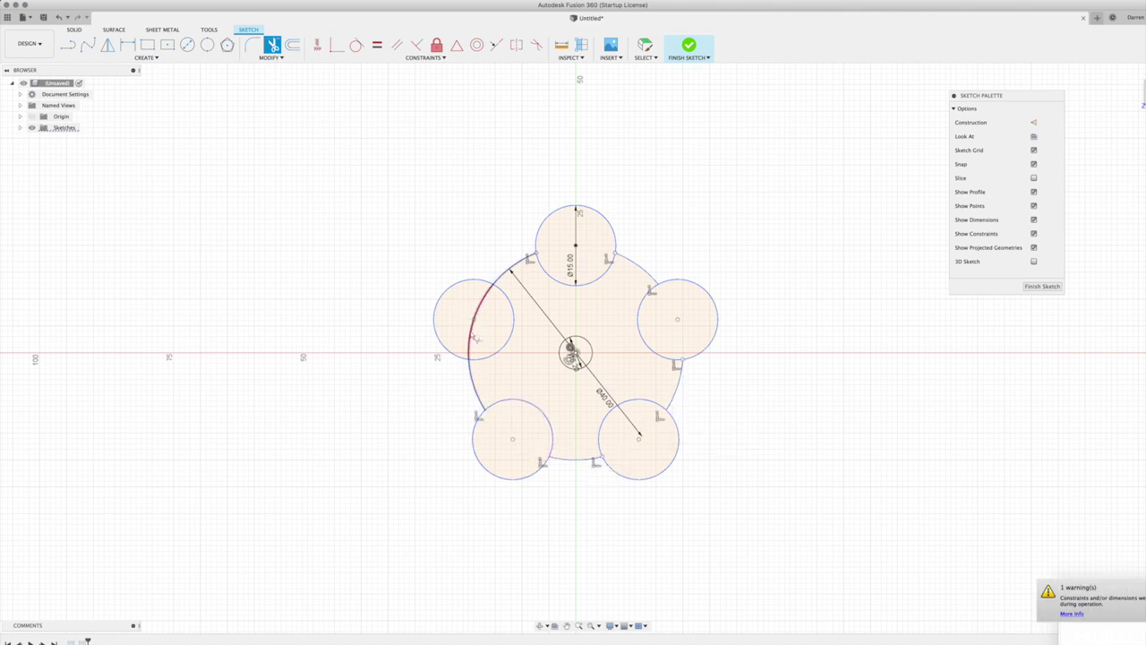
click(474, 338)
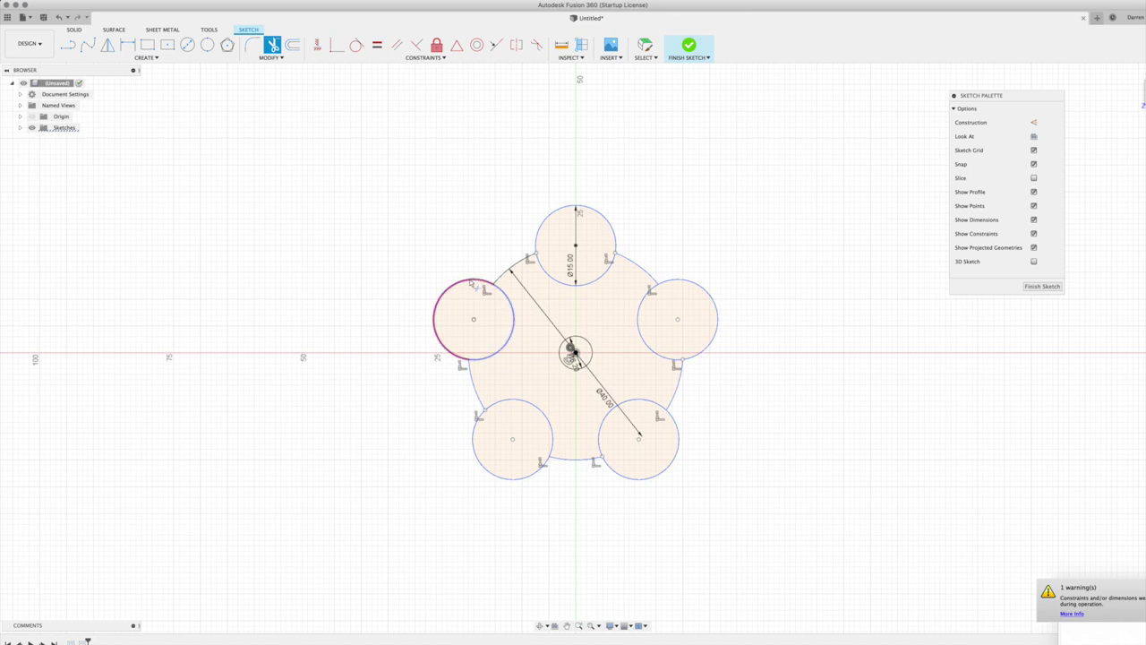
Step: Trim away the outer arcs of the five 15 mm circles to form notches
click(472, 284)
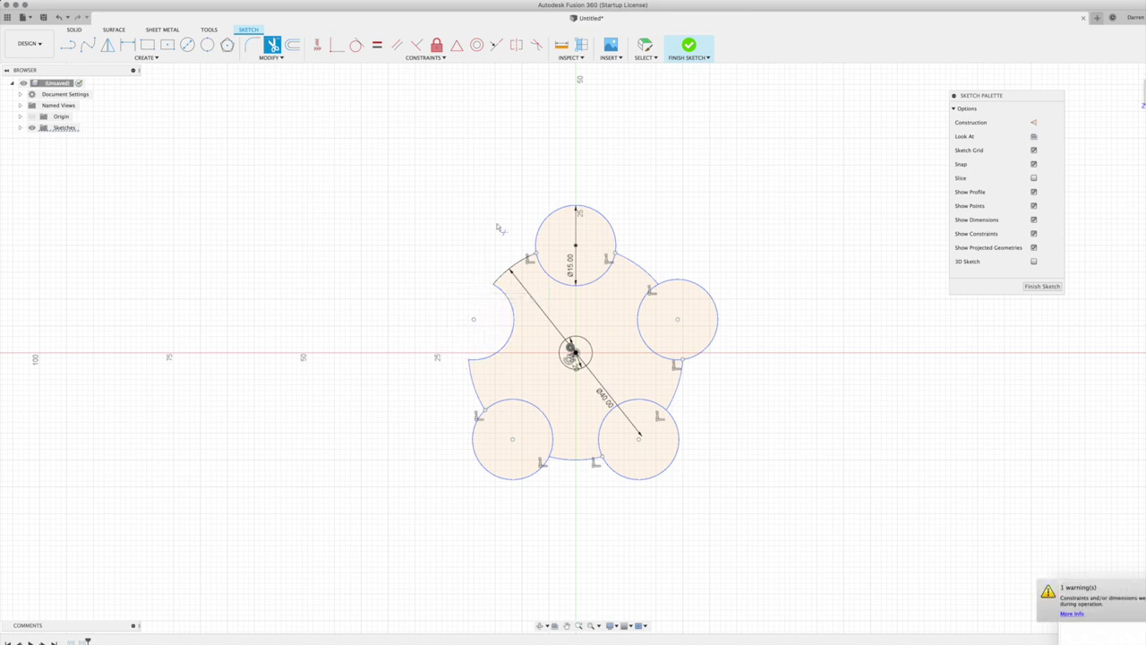
click(606, 218)
click(716, 310)
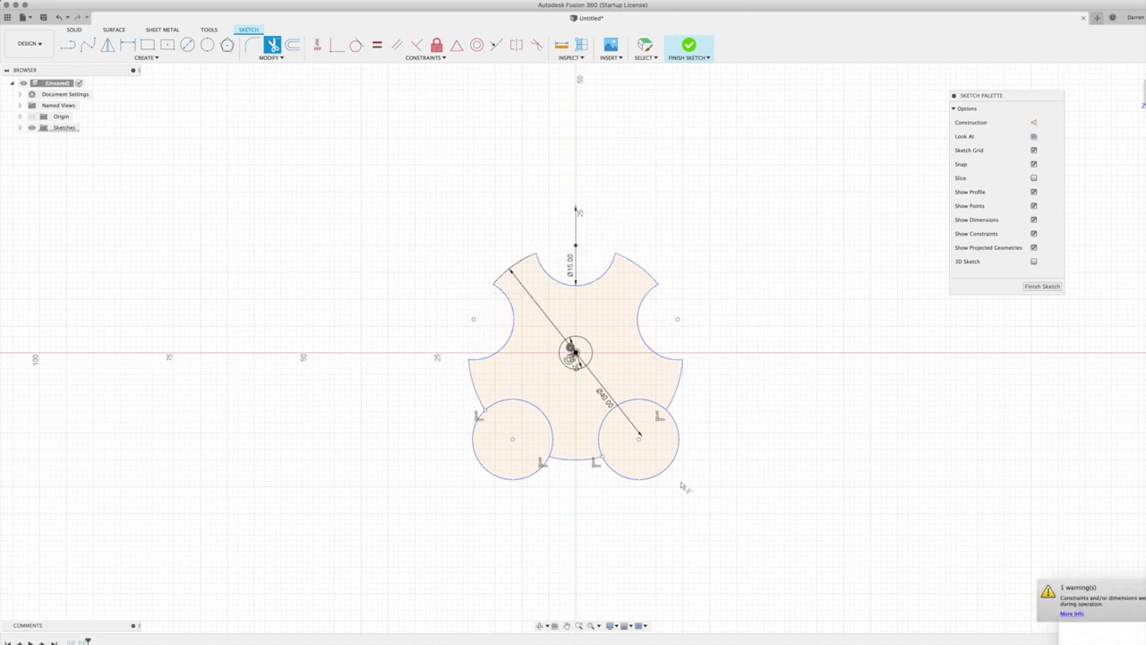
click(669, 479)
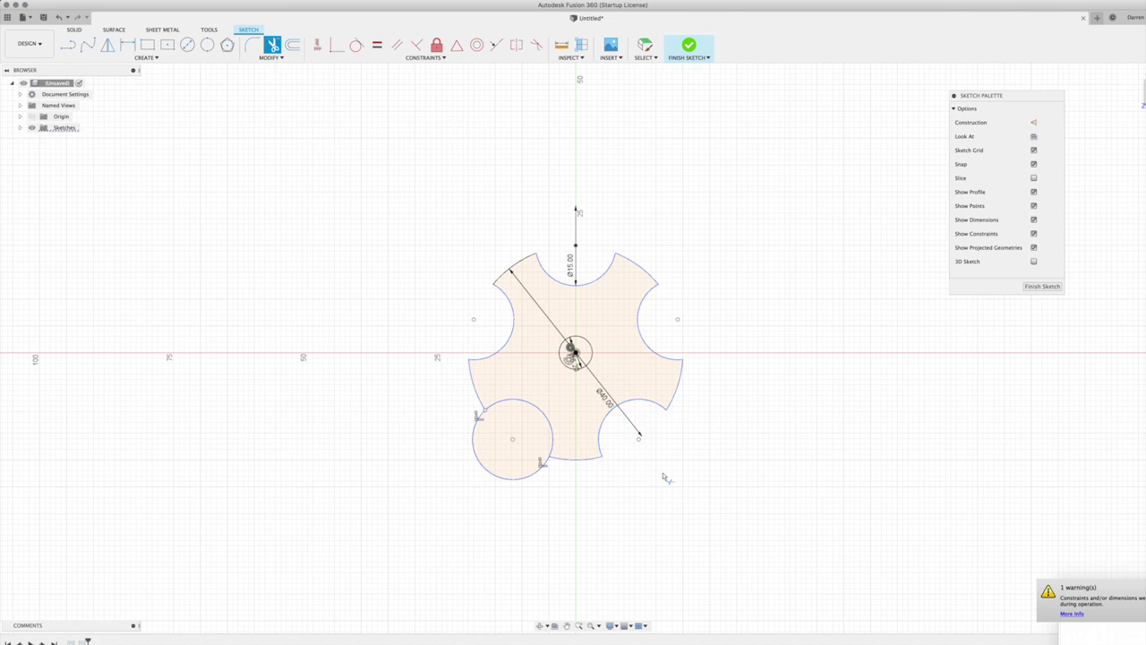
click(515, 485)
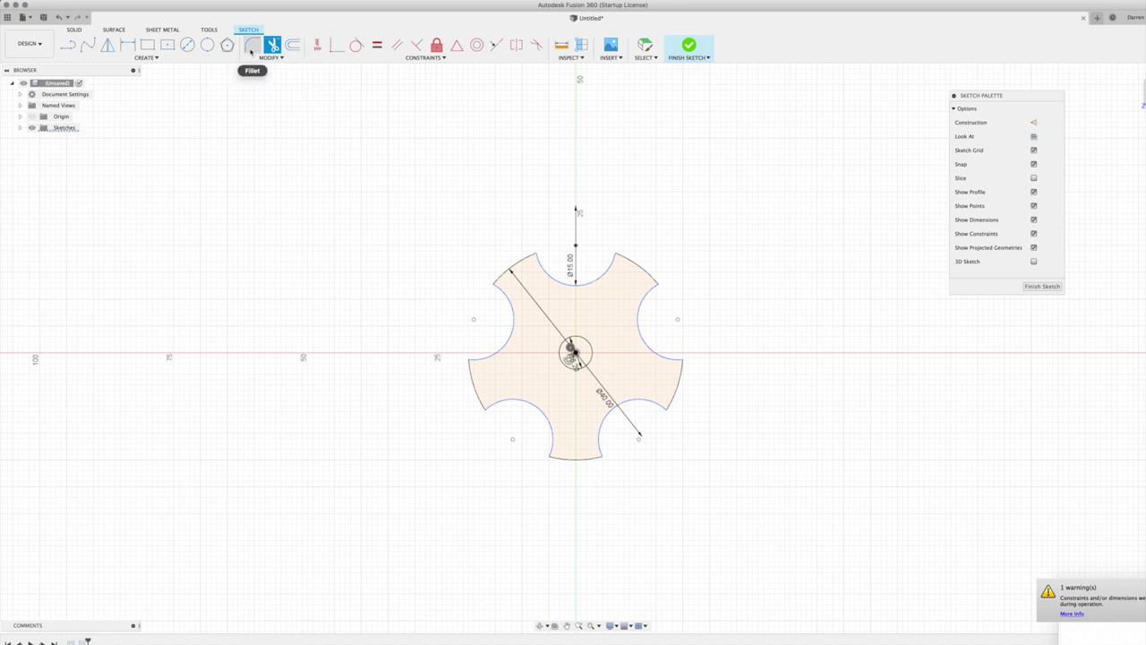
Step: Round the top, upper-left, left and lower-left notch corners with 2 mm fillets
click(251, 47)
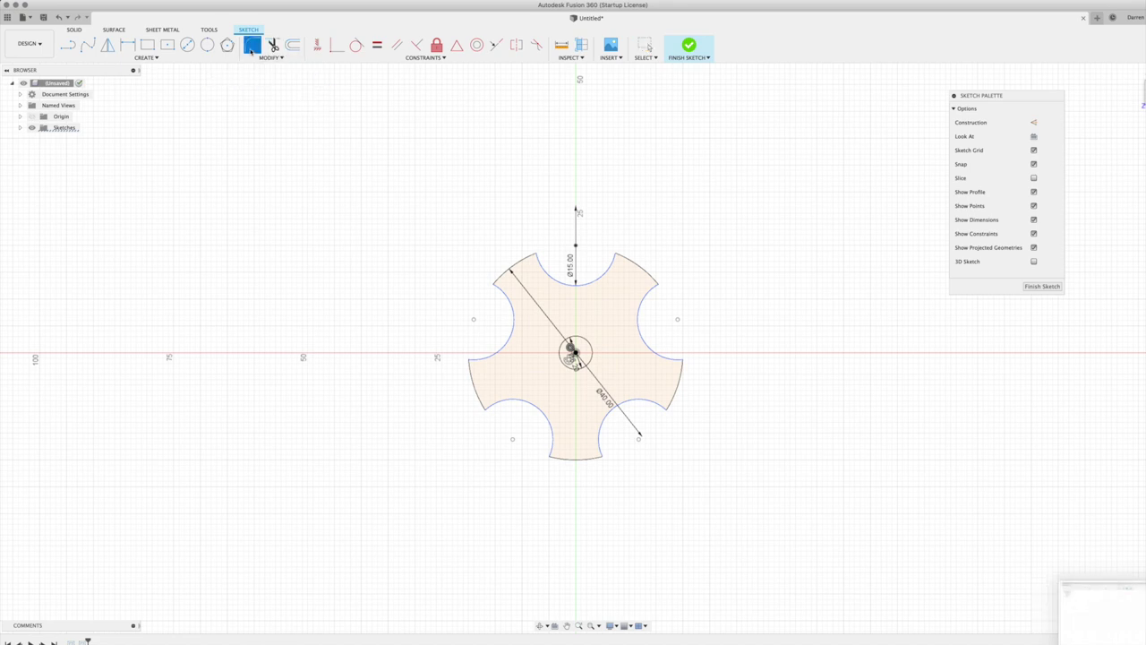
click(538, 261)
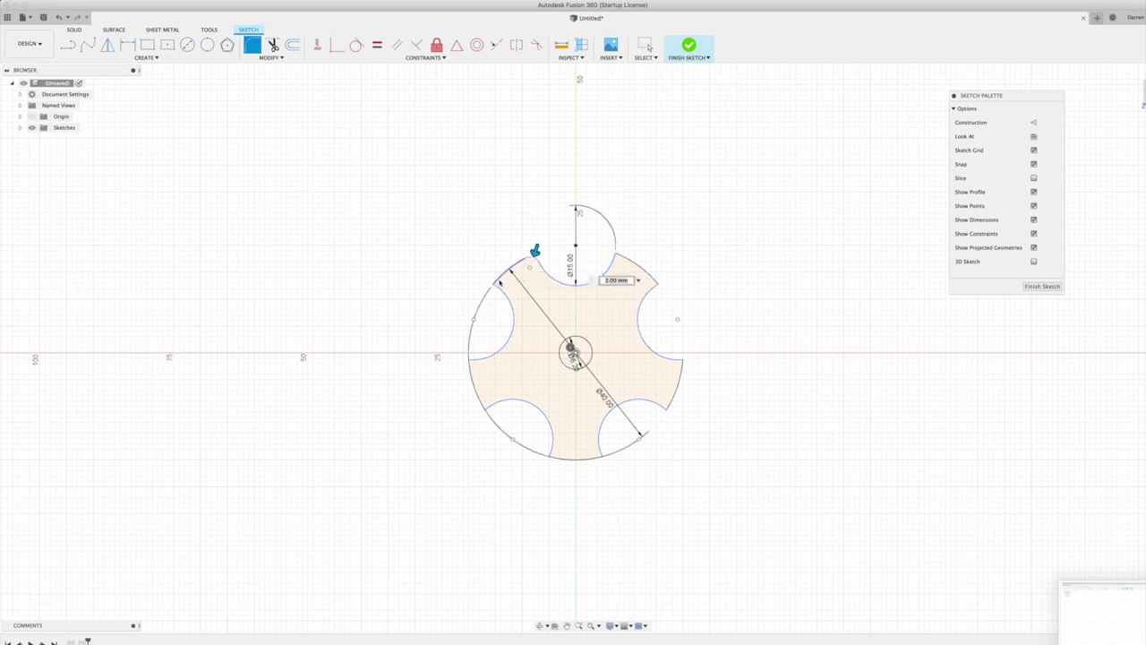
click(504, 281)
click(535, 250)
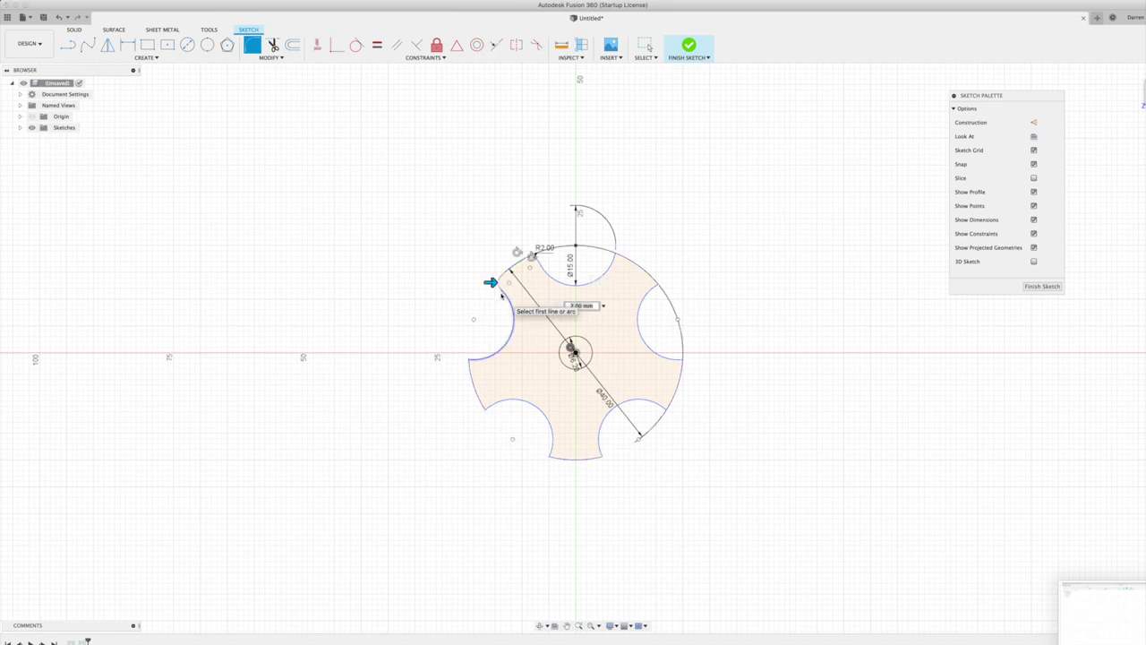
click(501, 296)
click(498, 276)
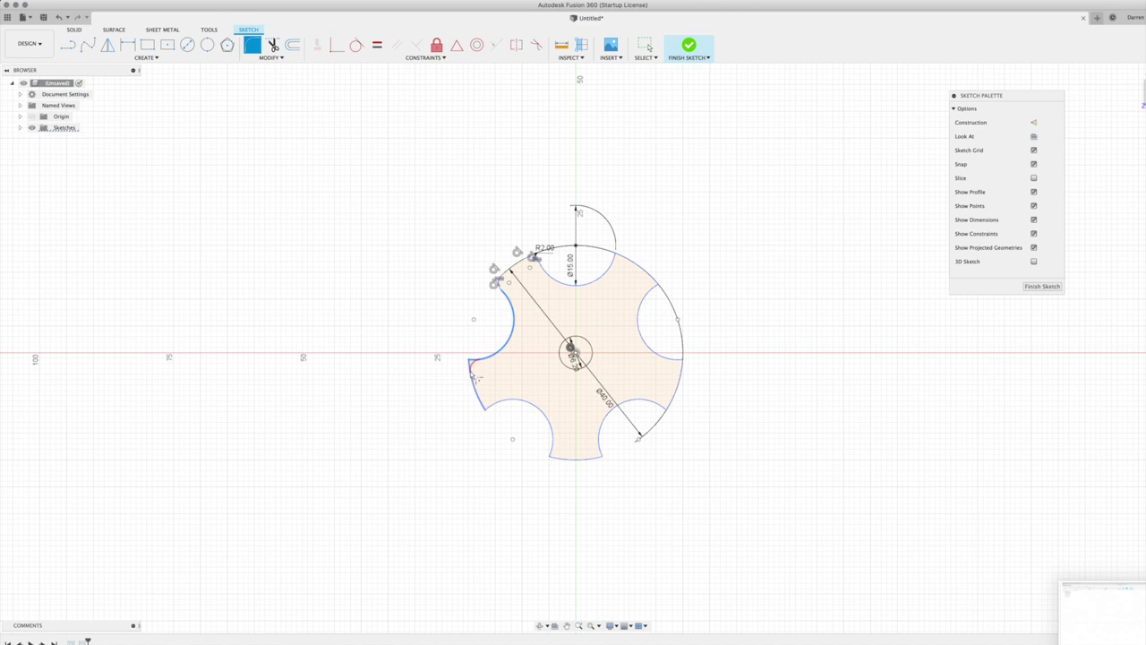
click(473, 374)
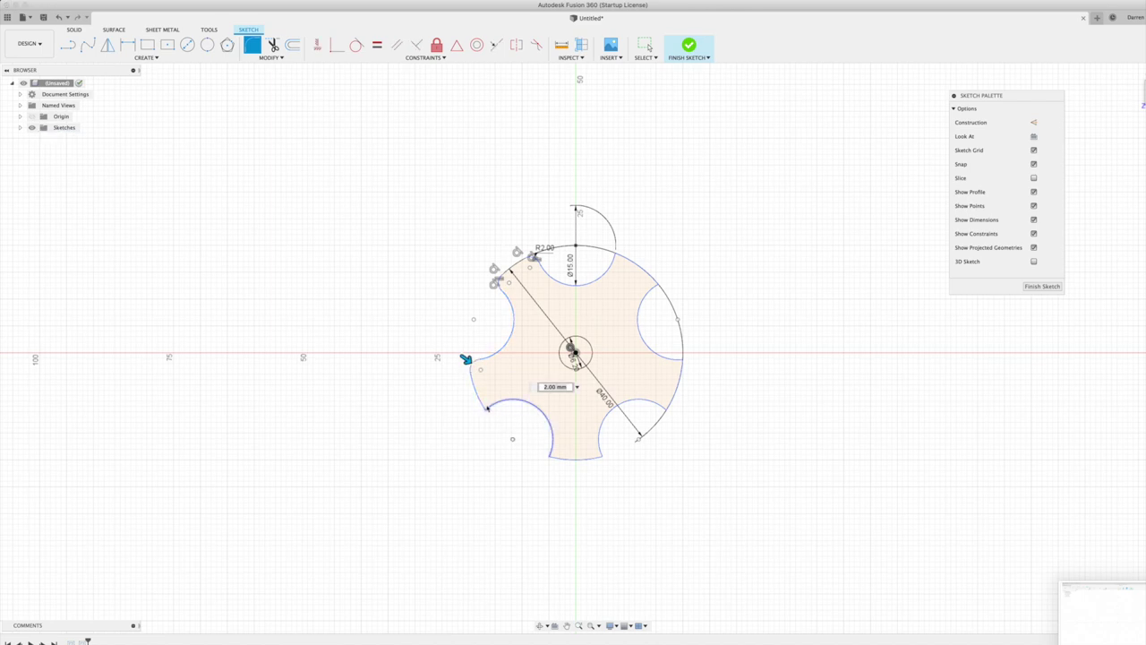
click(494, 405)
click(482, 410)
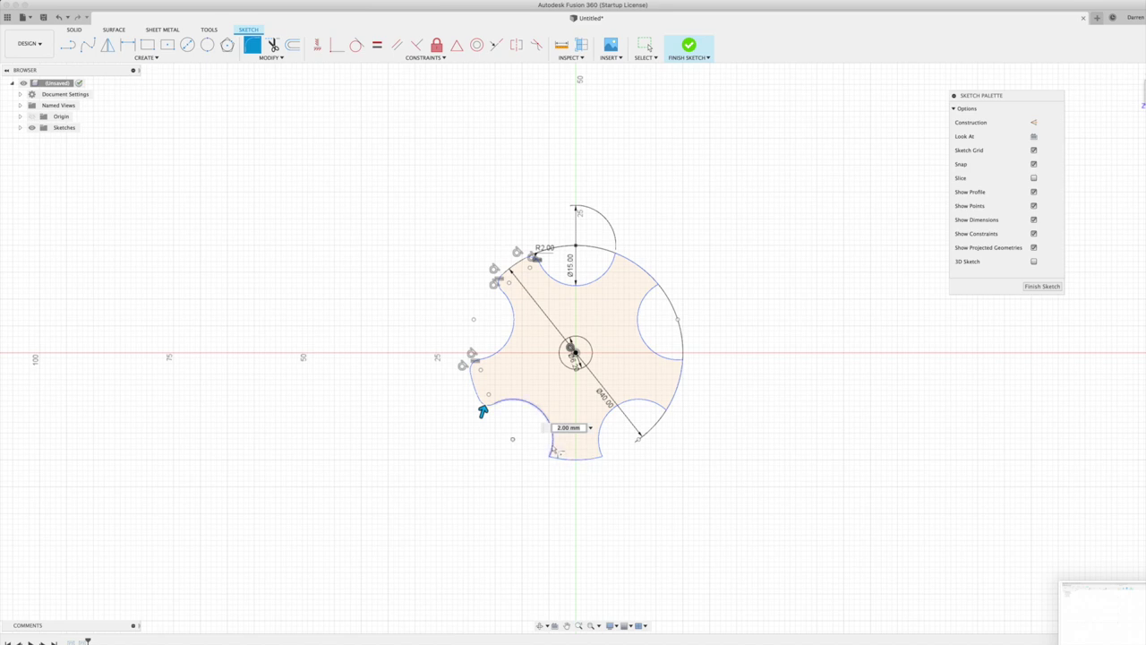
click(511, 399)
Step: Fillet the bottom, lower-right and right notch corners at 2 mm, then finish the sketch
click(548, 458)
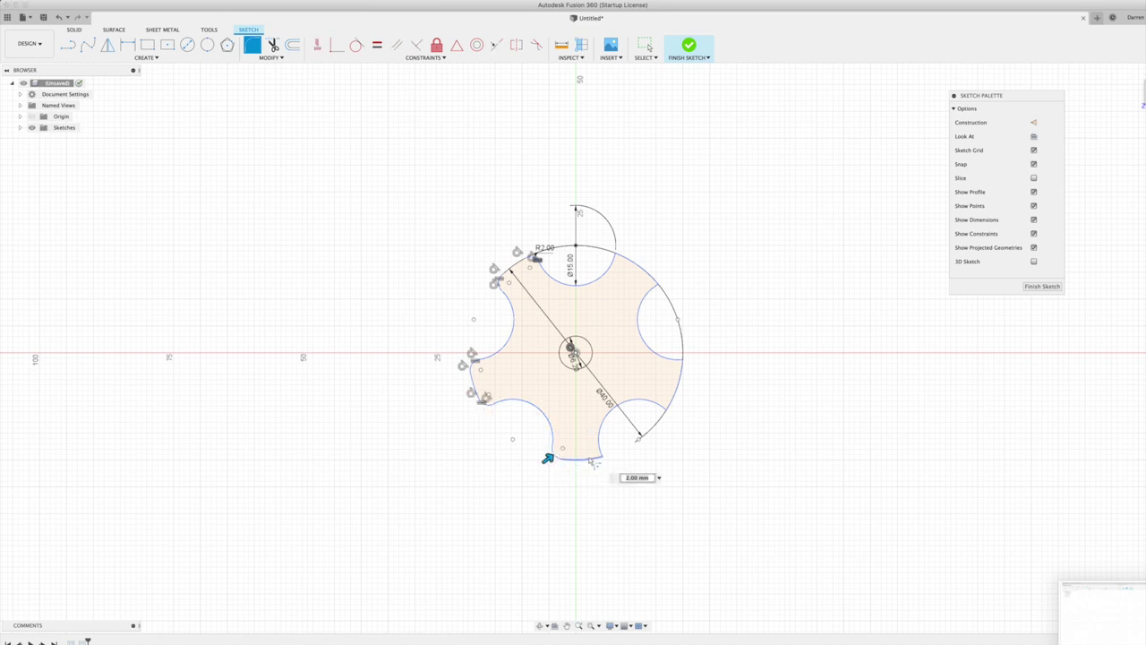
click(573, 459)
click(602, 457)
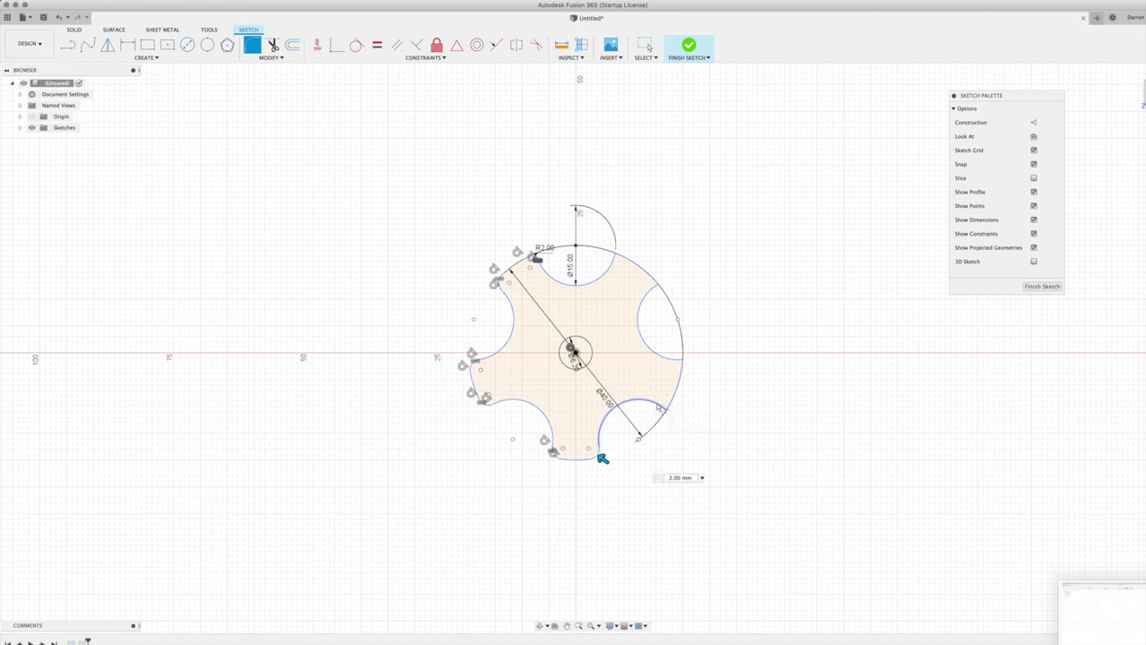
click(660, 406)
click(671, 405)
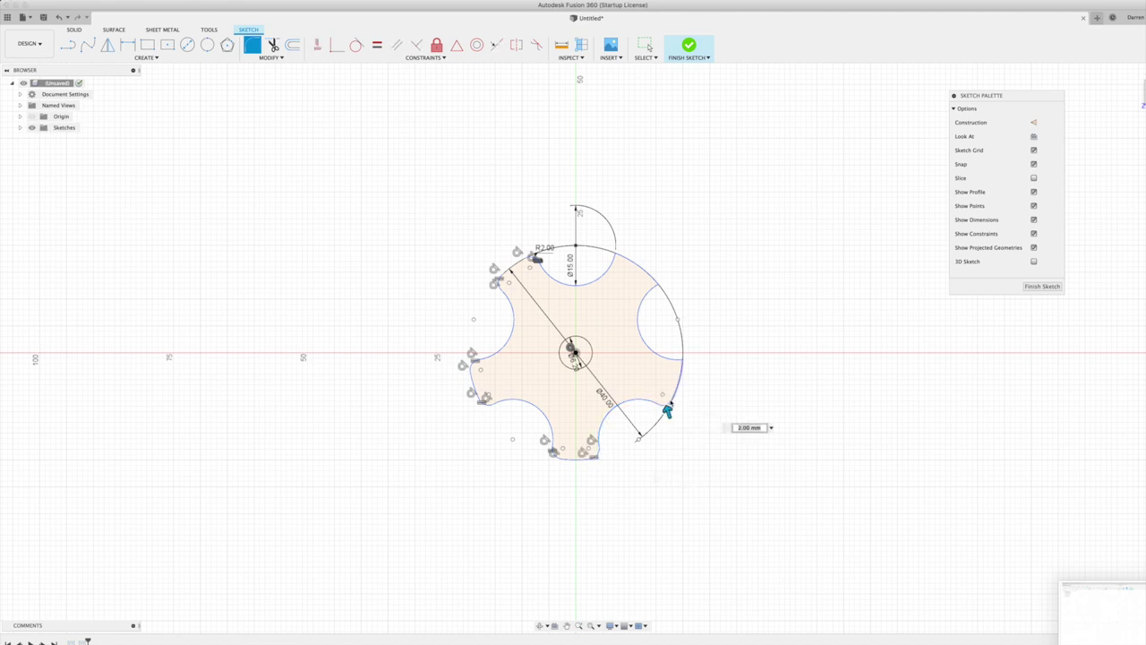
click(674, 368)
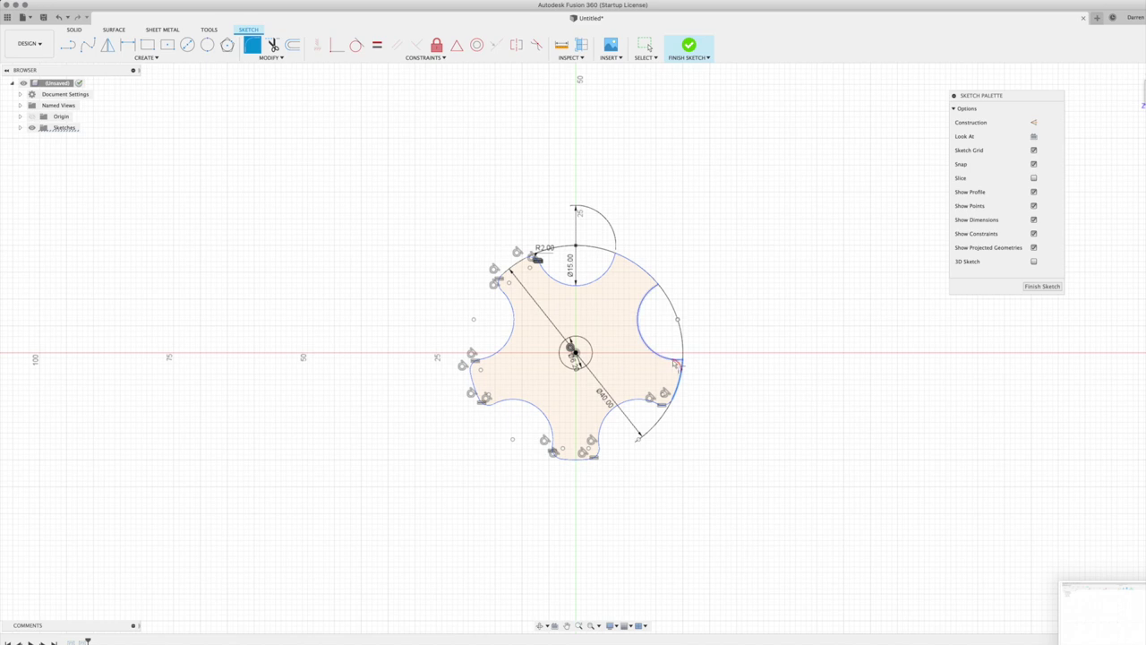
click(683, 360)
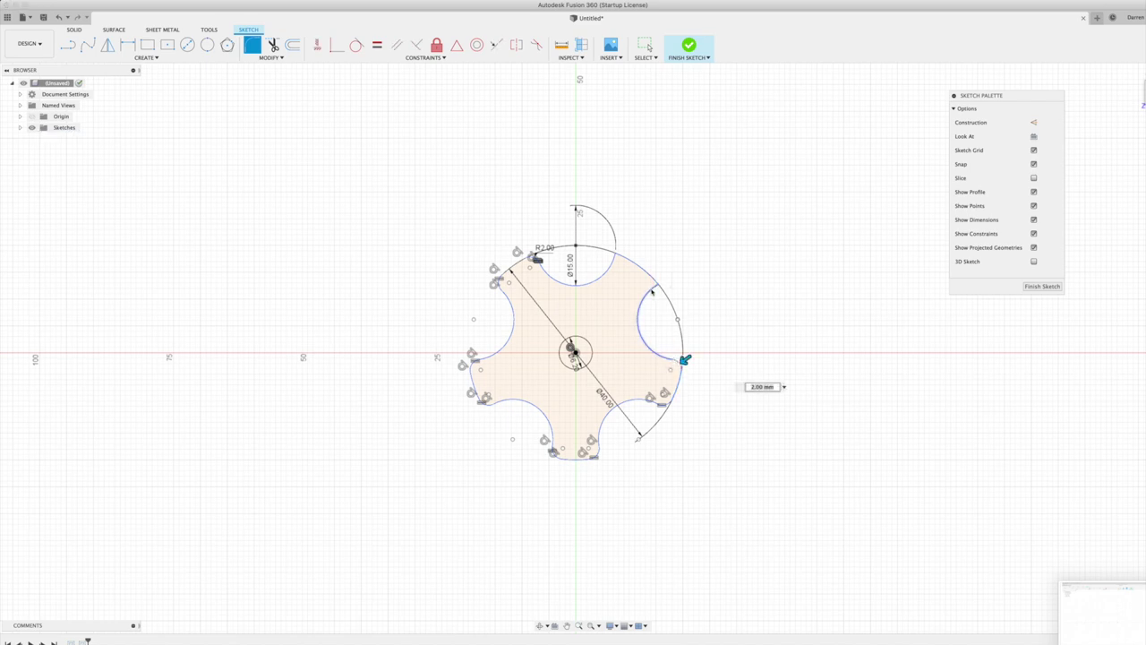
click(652, 292)
click(638, 270)
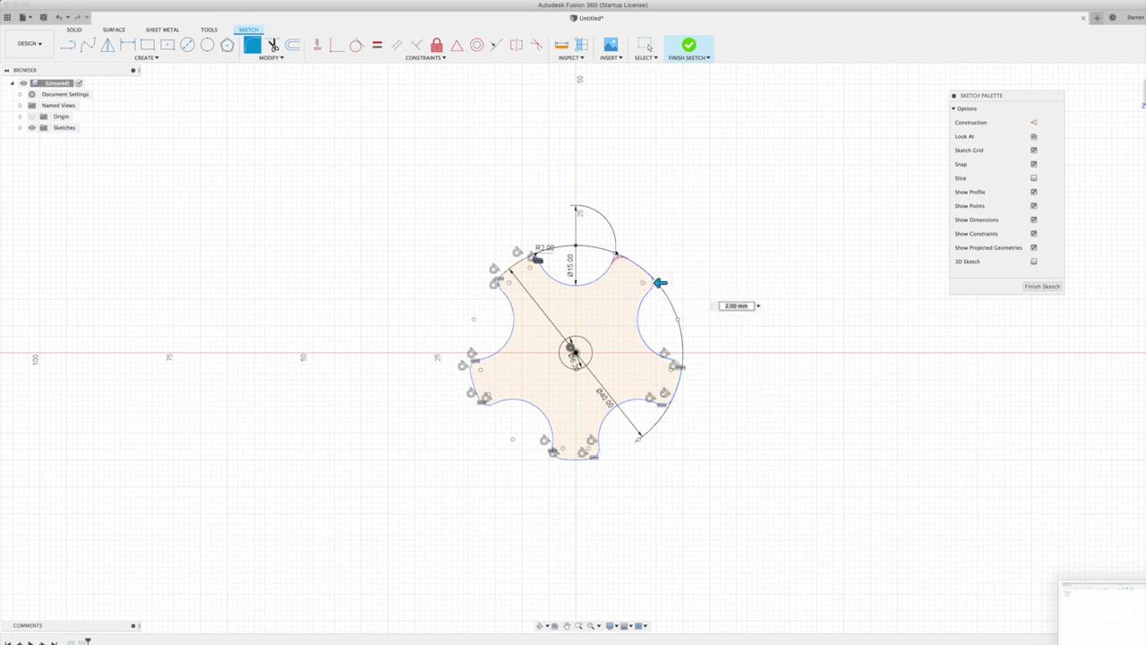
key(Return)
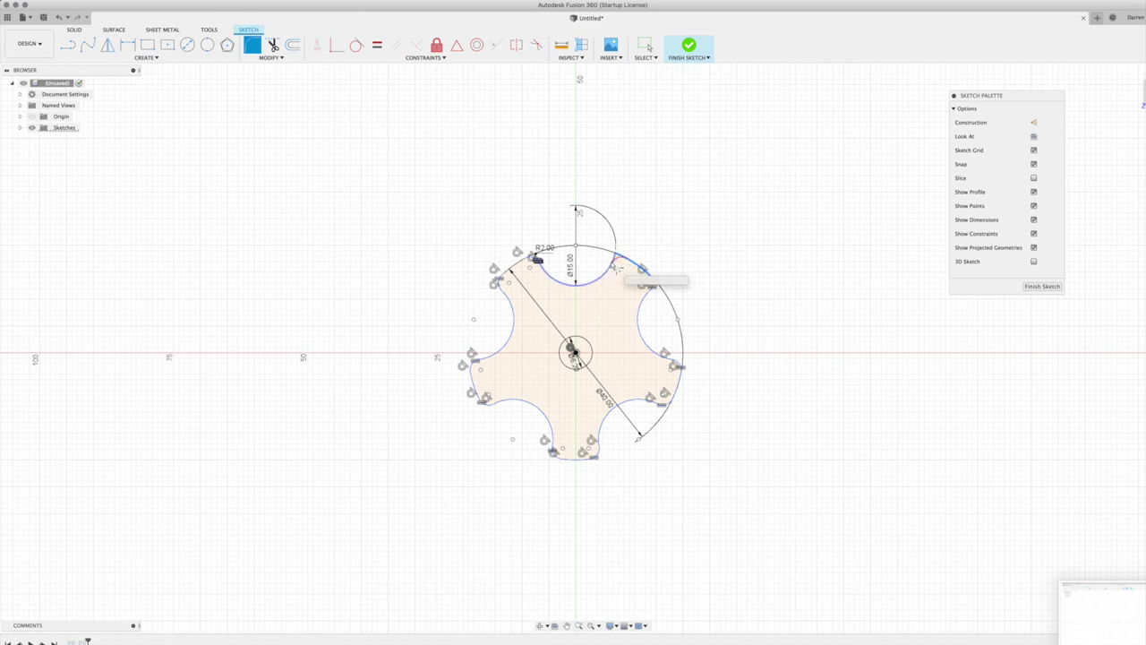
click(616, 253)
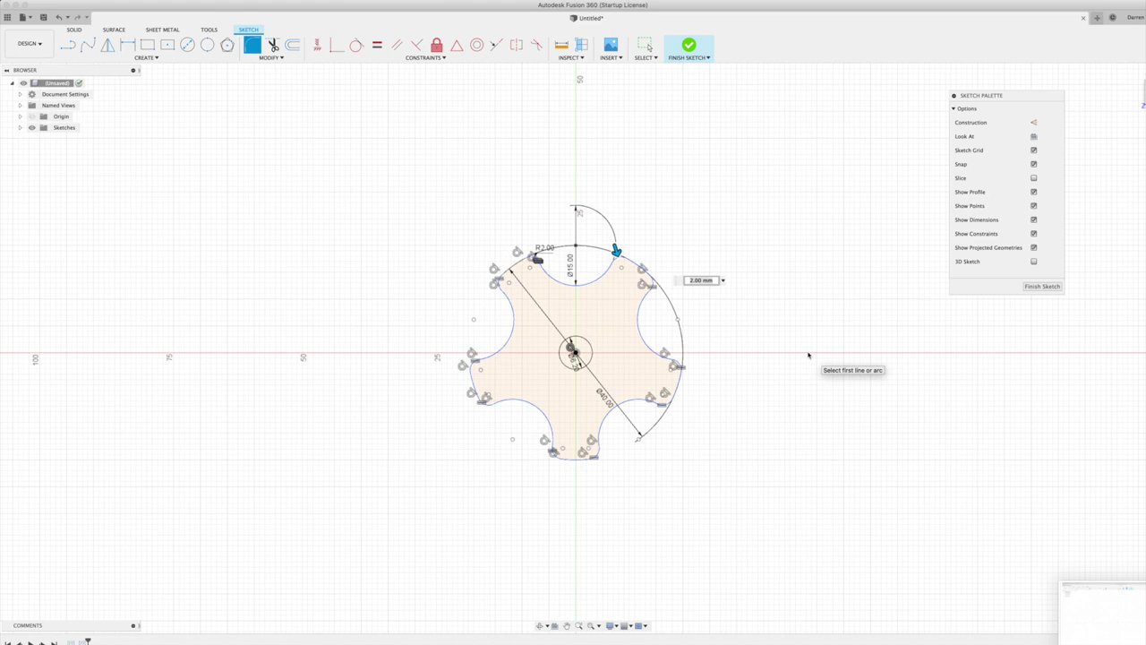
click(1030, 287)
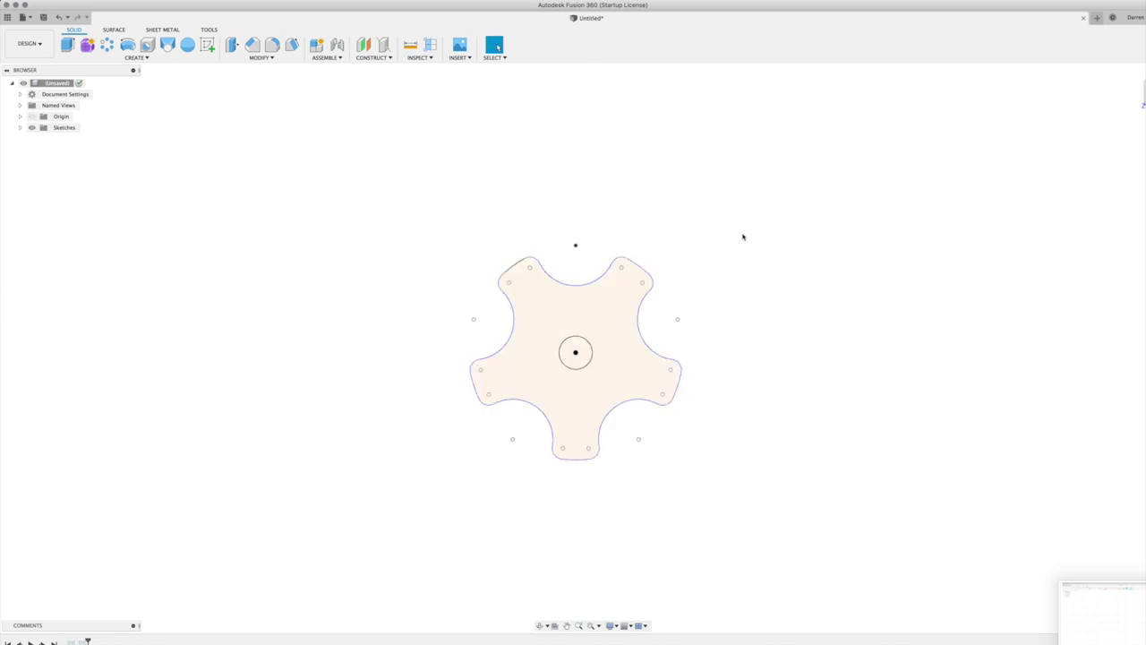
Step: Extrude the notched knob profile 10 mm into a solid body
click(638, 372)
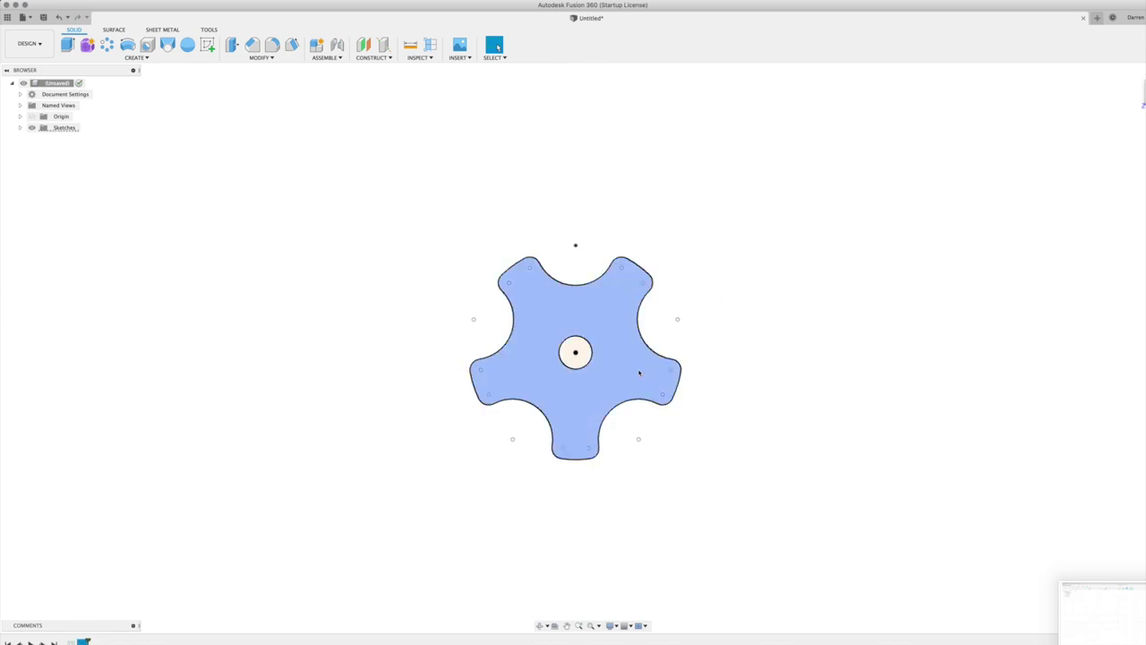
key(e)
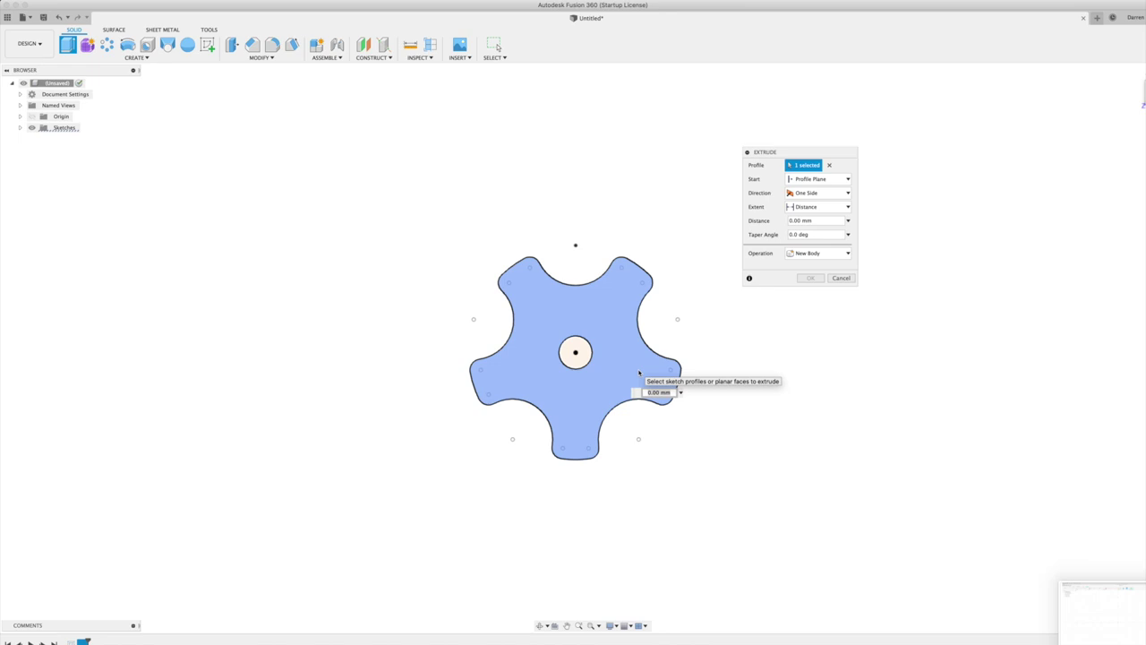
text(10)
key(Return)
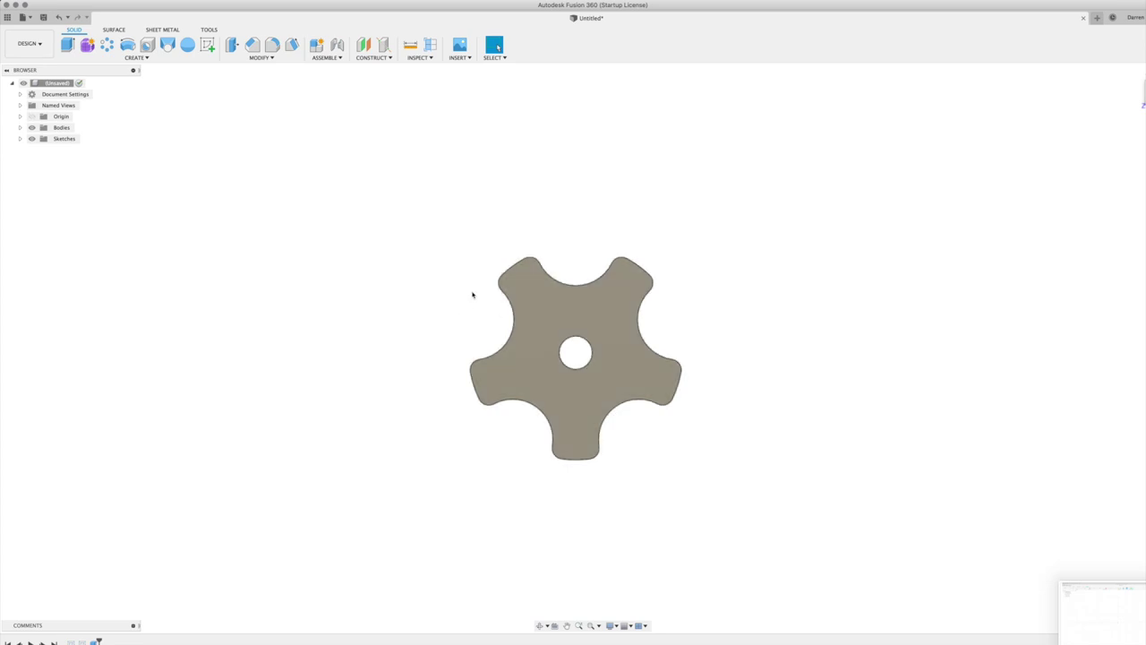
Step: Start a sketch on the knob's flat top face, cancelling a circumscribed polygon attempt
click(208, 45)
click(598, 328)
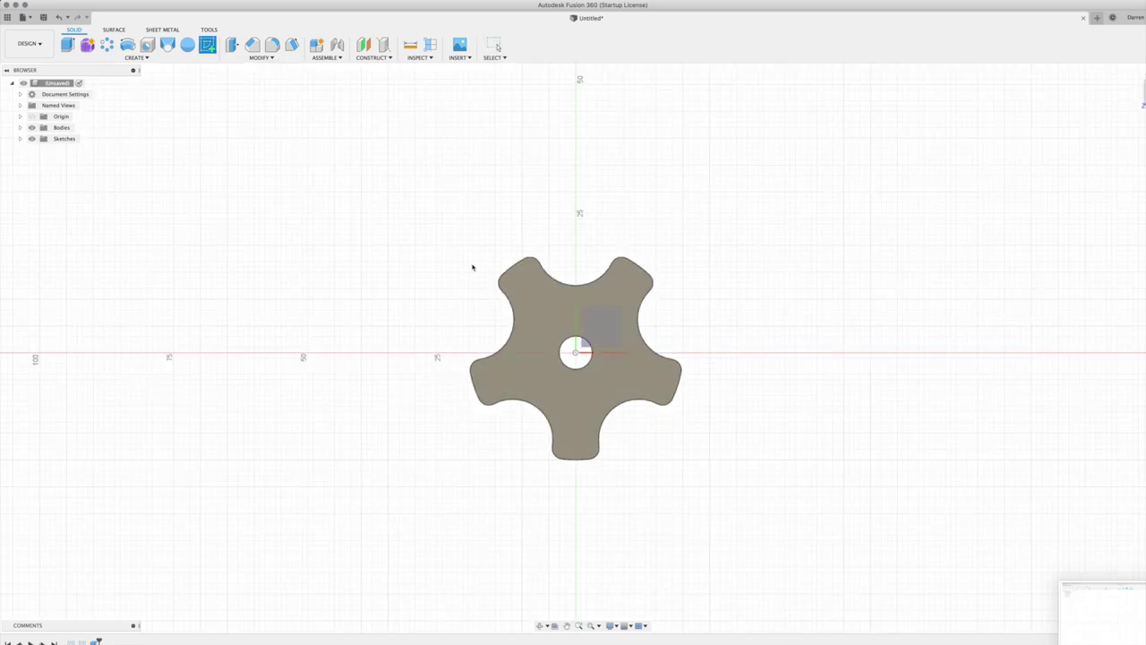
click(546, 318)
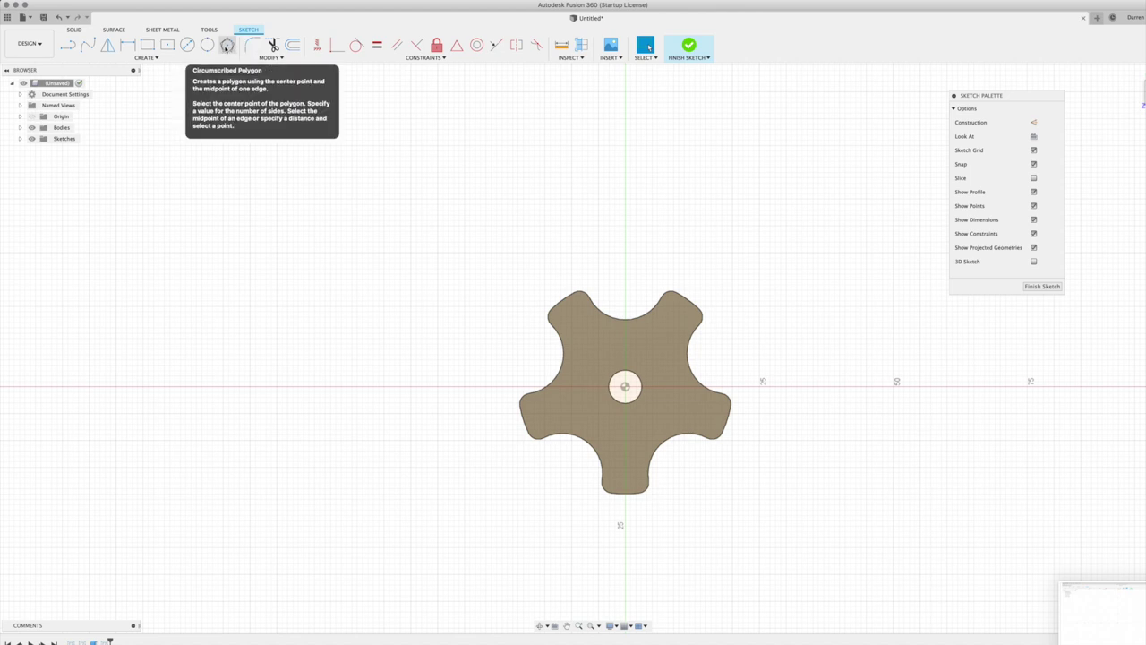
click(156, 57)
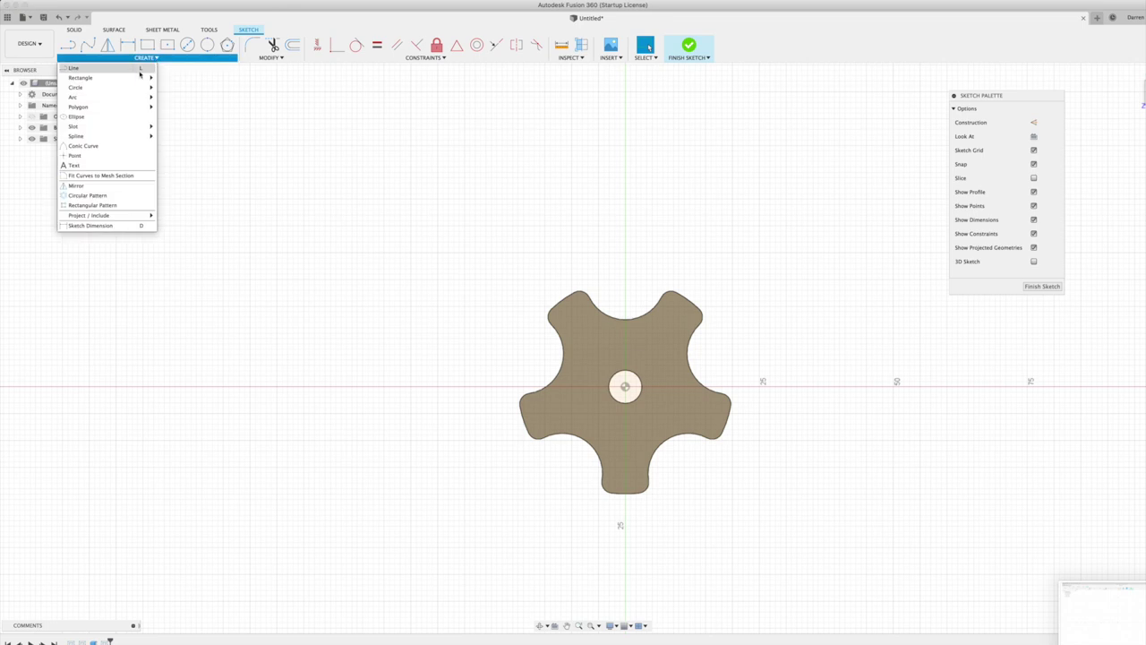
mouse_move(98, 106)
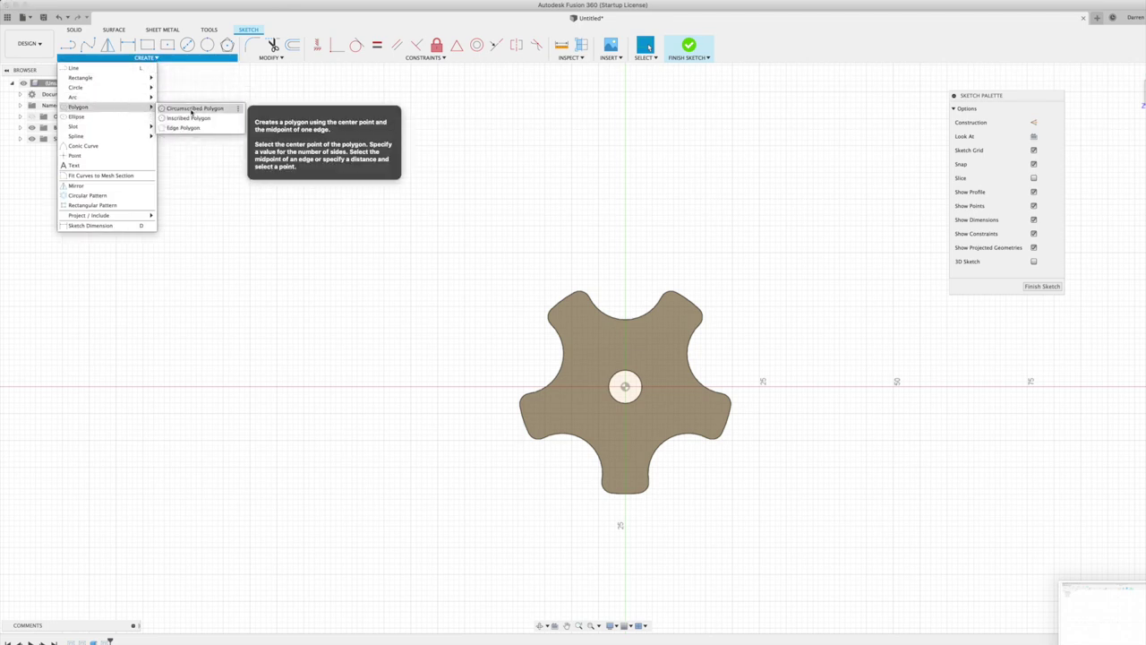
click(191, 109)
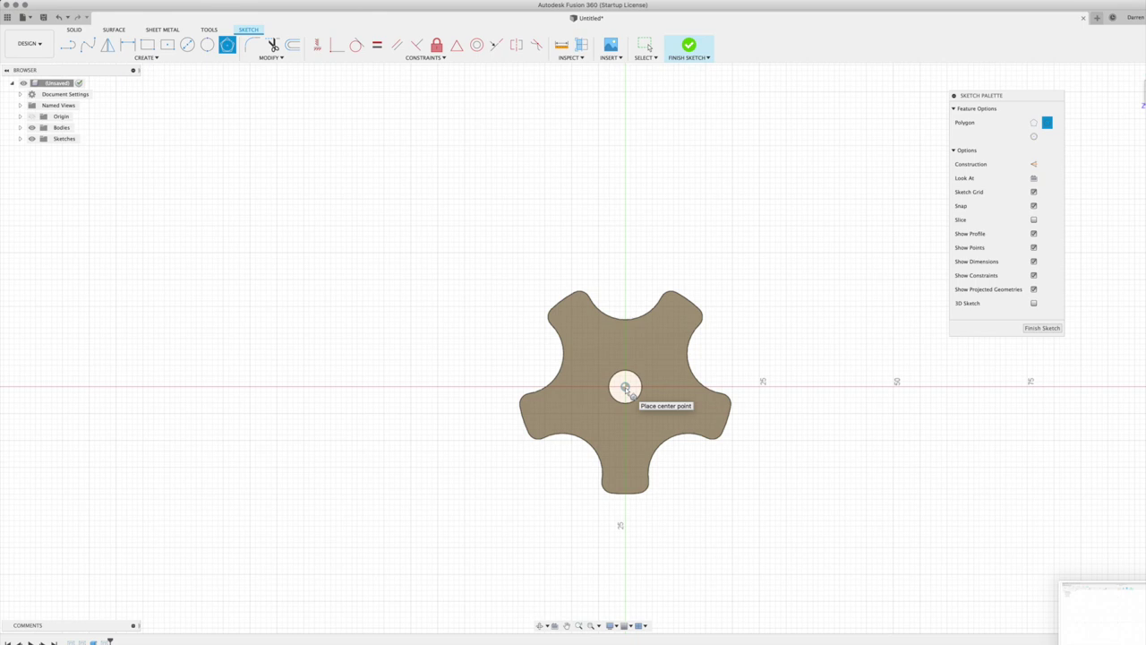
key(Escape)
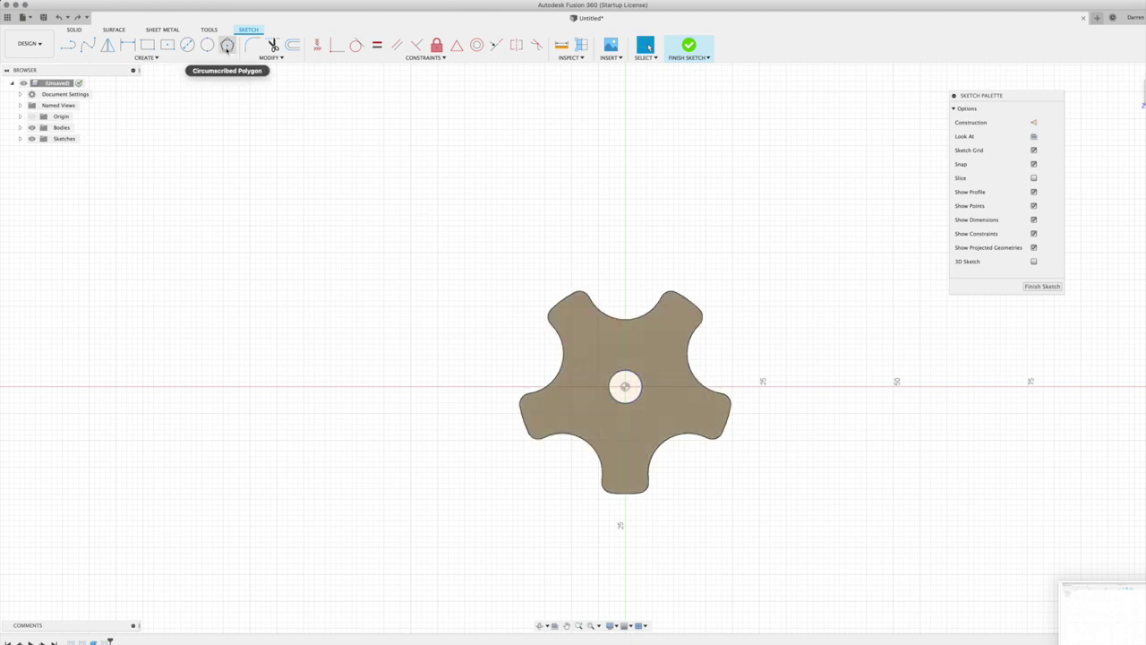
Step: Draw an inscribed hexagon of size 5.1 centred on the knob's centre hole
click(153, 58)
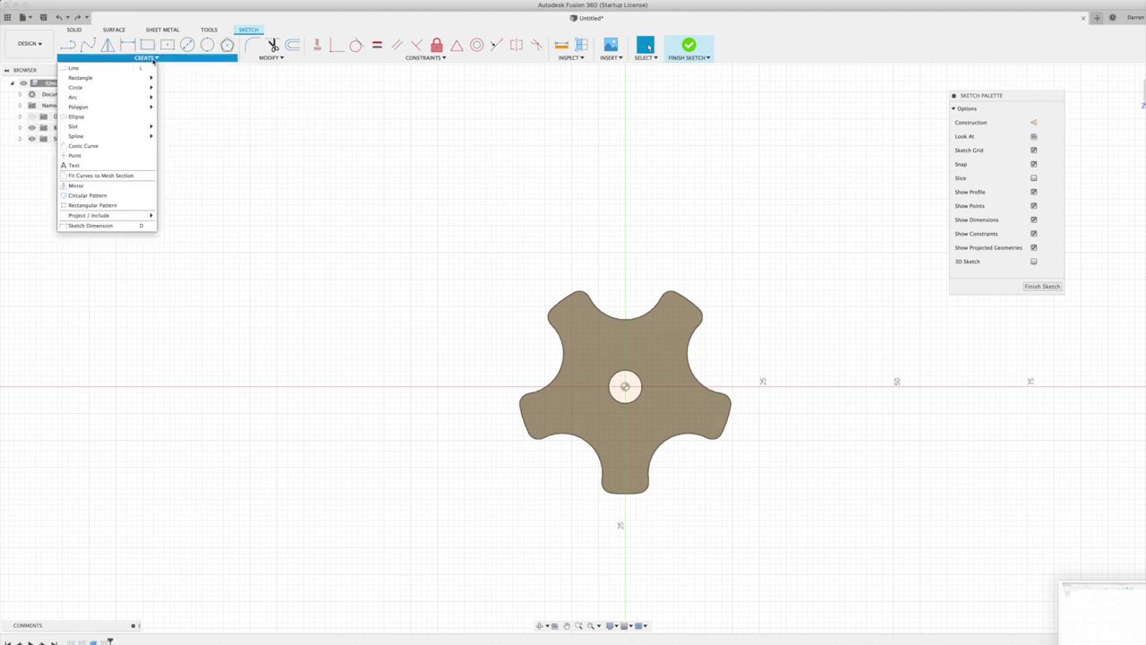
mouse_move(143, 107)
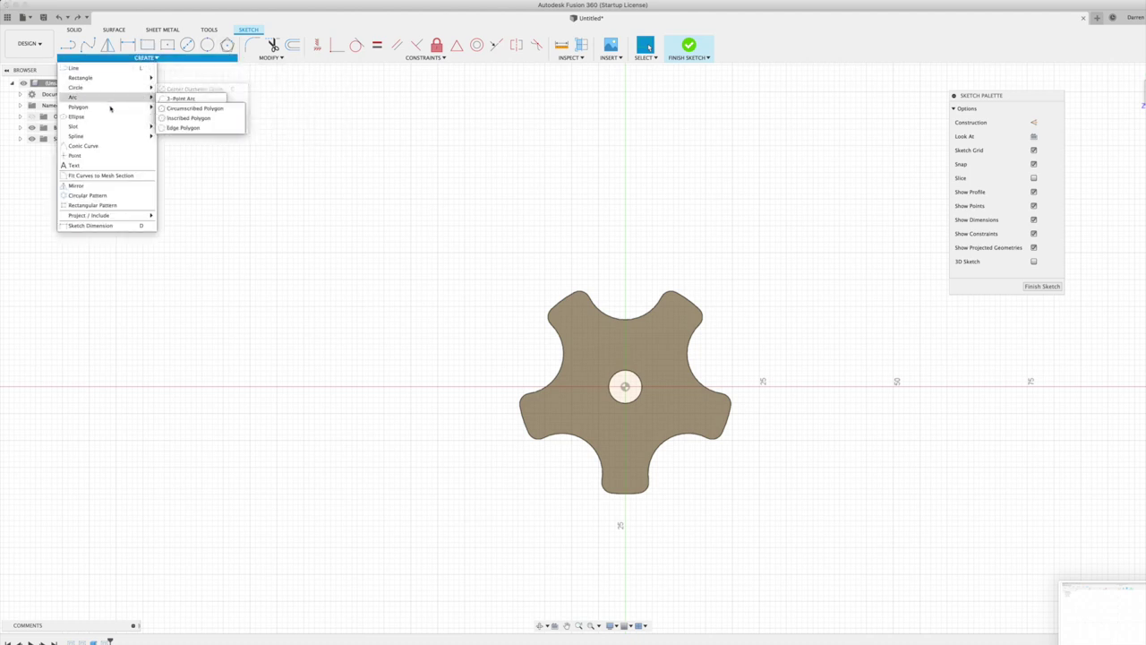
click(190, 119)
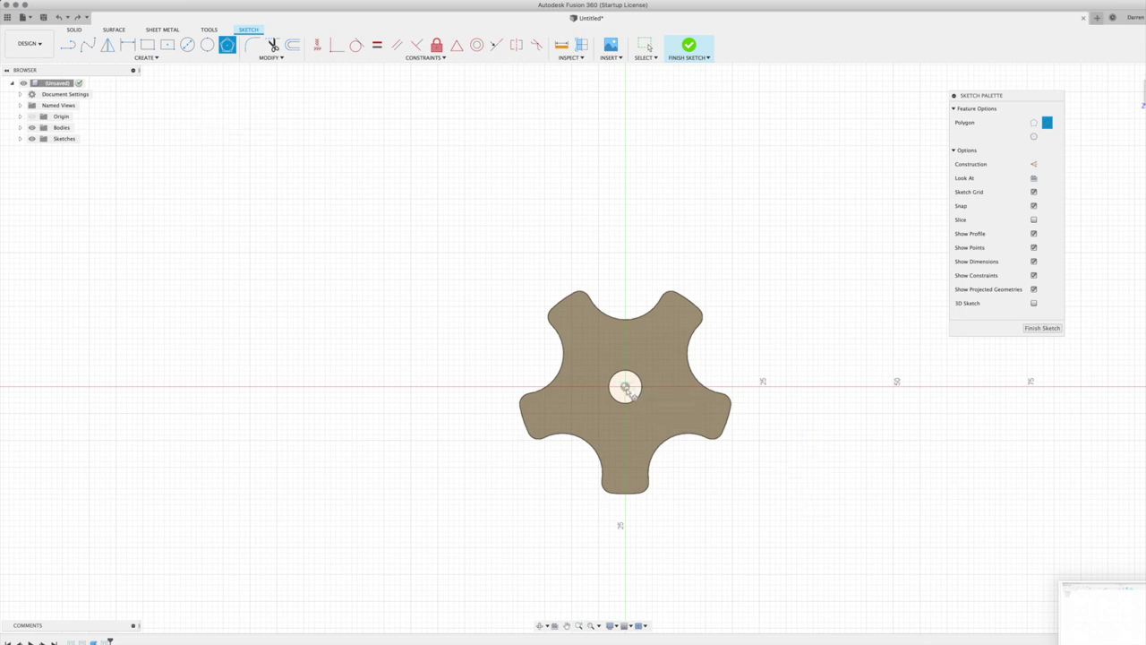
click(626, 388)
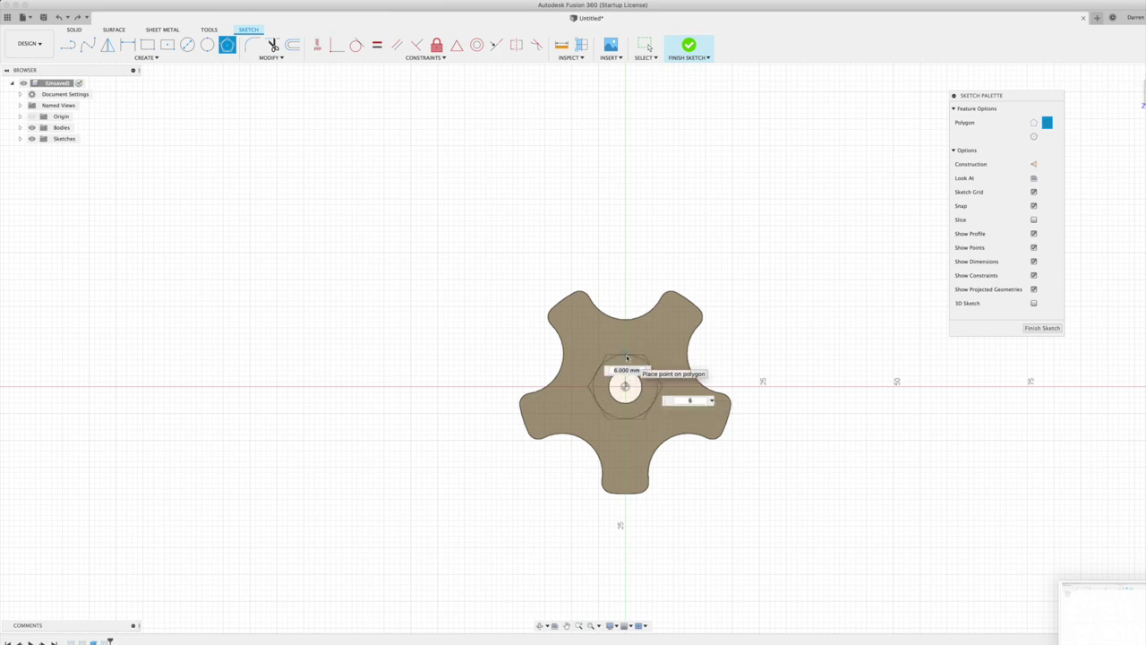
text(50)
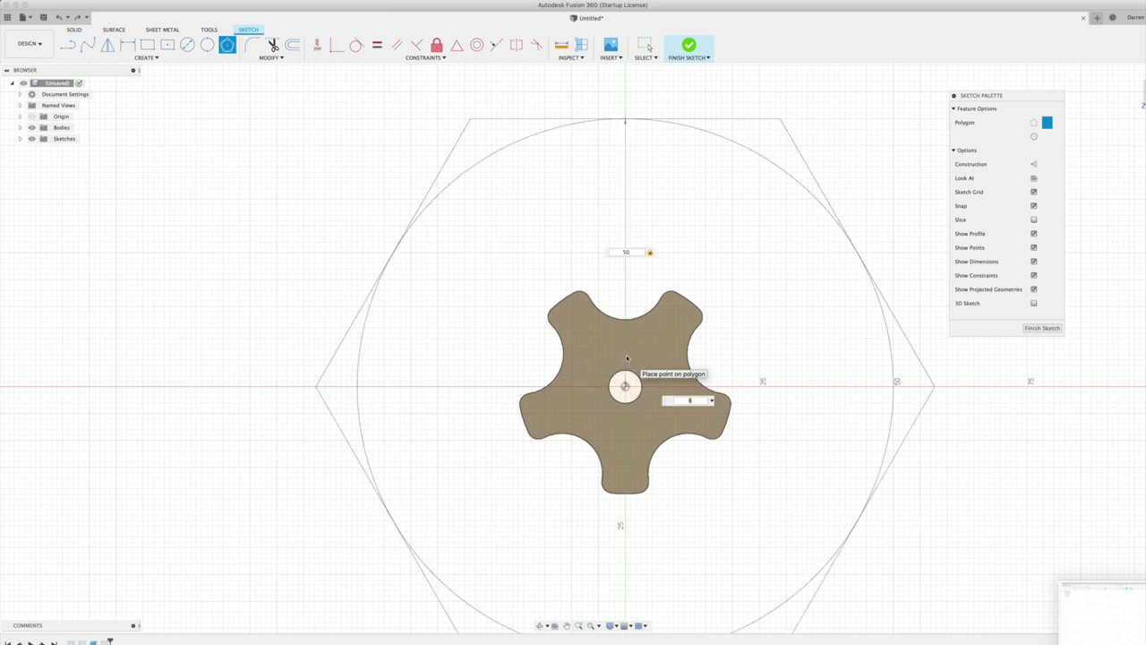
text(.1)
key(BackSpace)
key(BackSpace)
key(BackSpace)
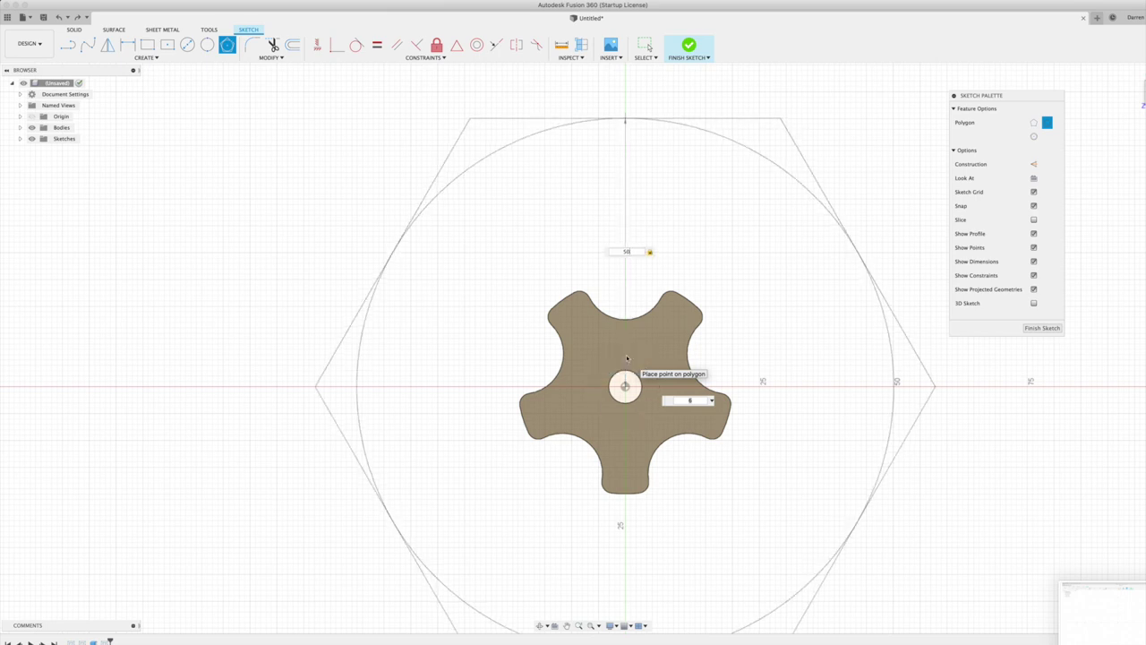
text(.1)
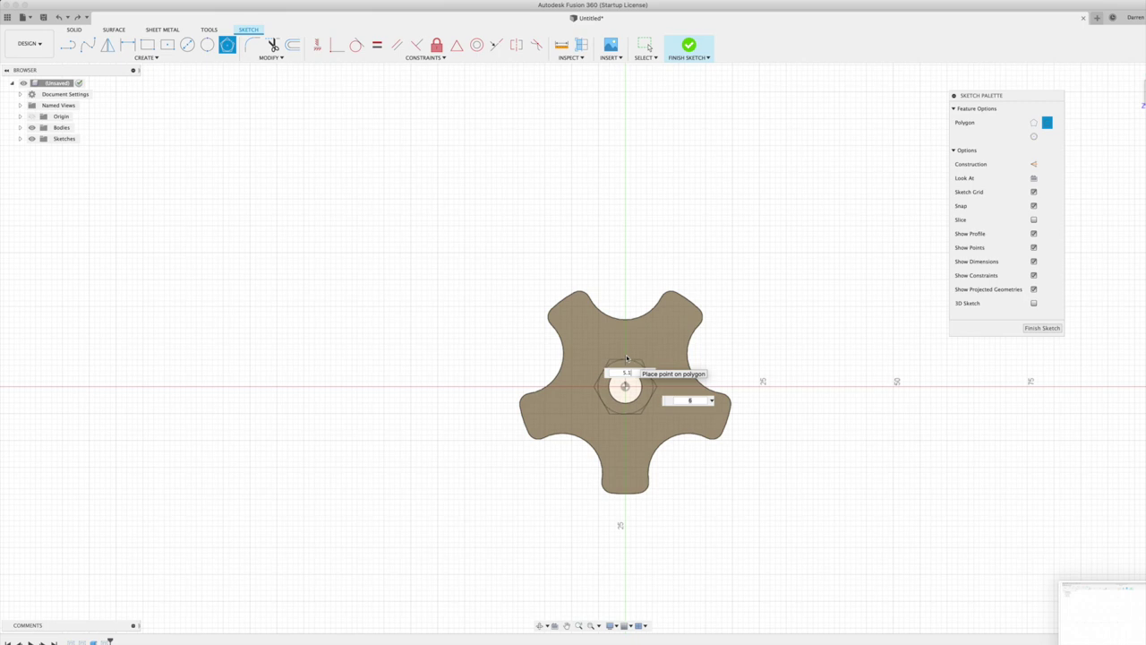
key(Return)
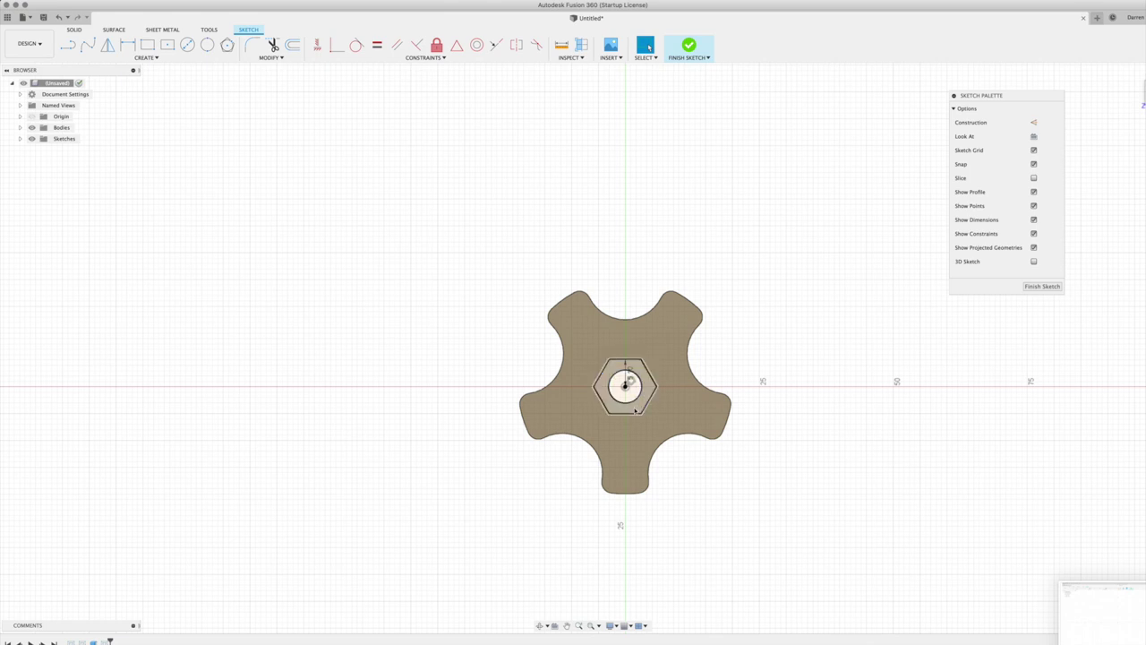
click(657, 336)
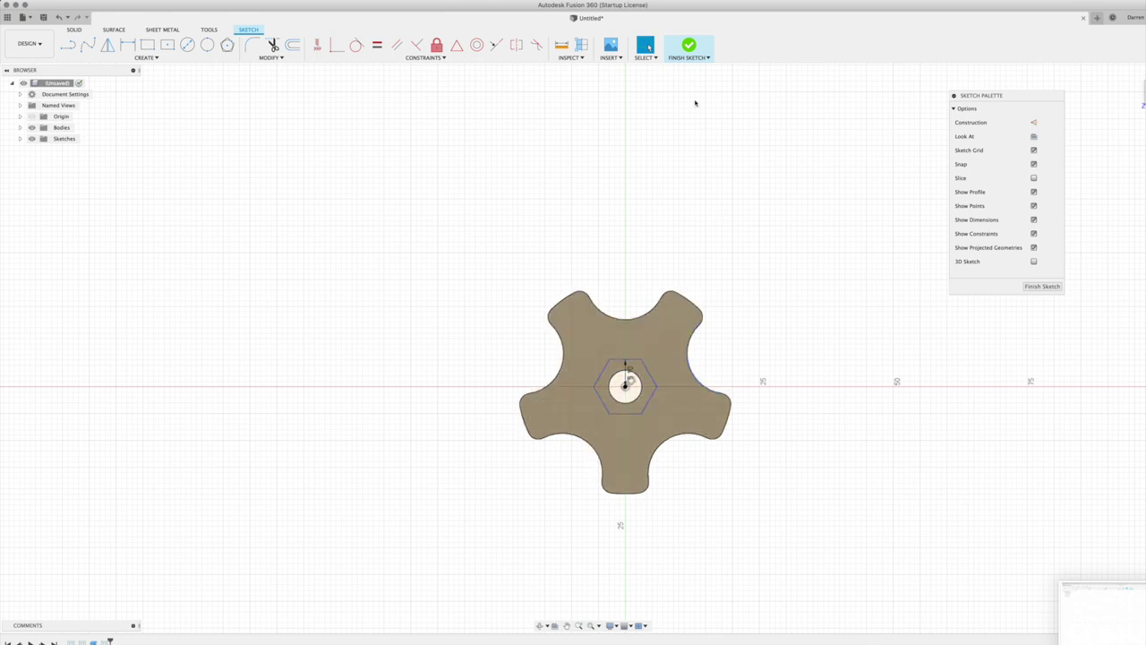
Step: Finish the sketch and cut the hexagon ring profile -6 mm into the knob
click(695, 49)
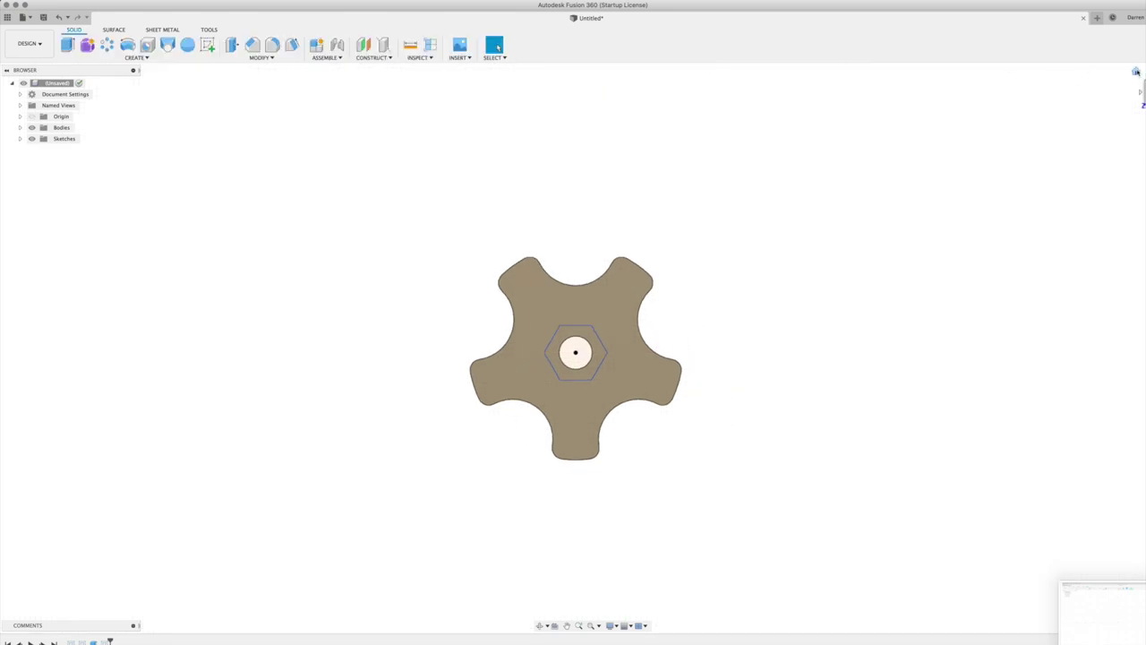
key(e)
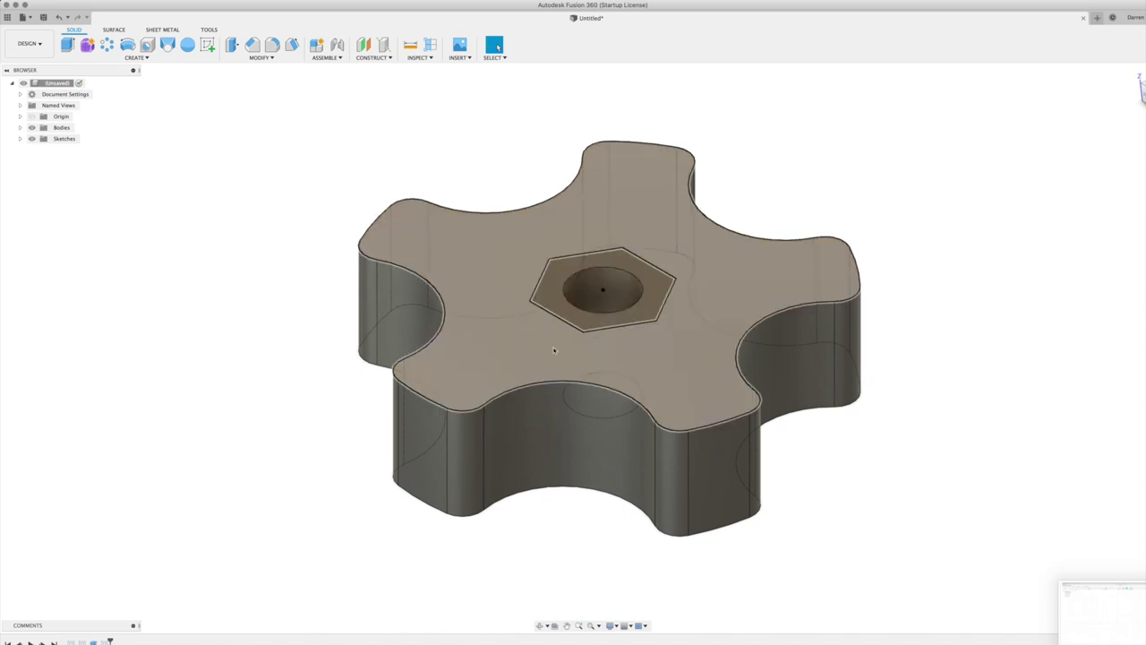
click(560, 271)
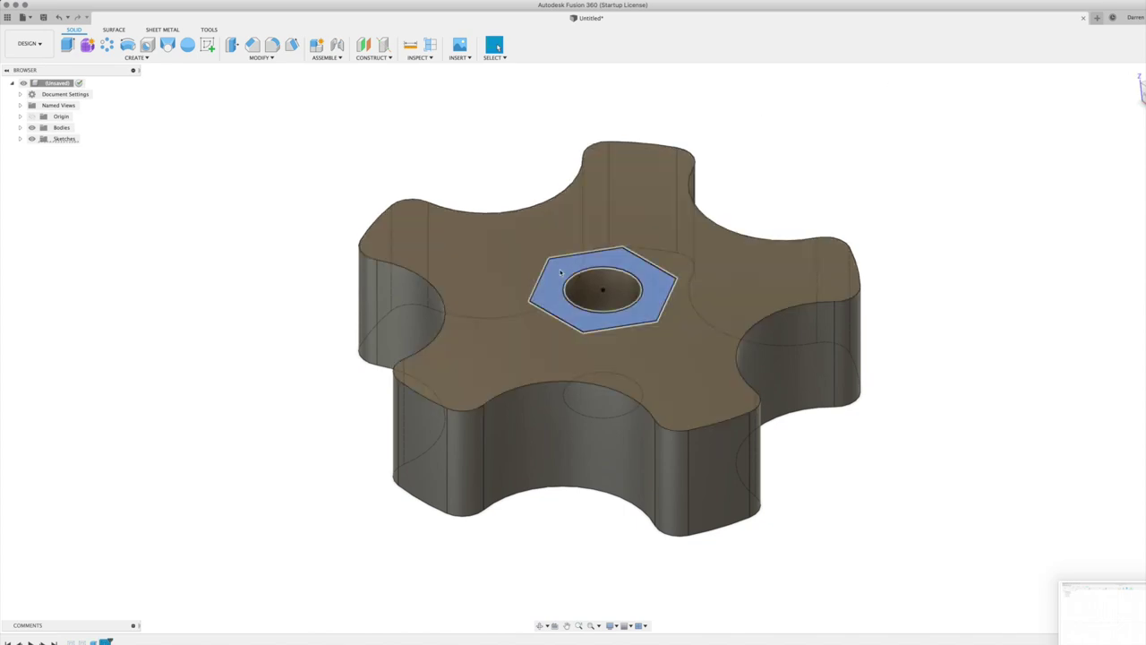
key(e)
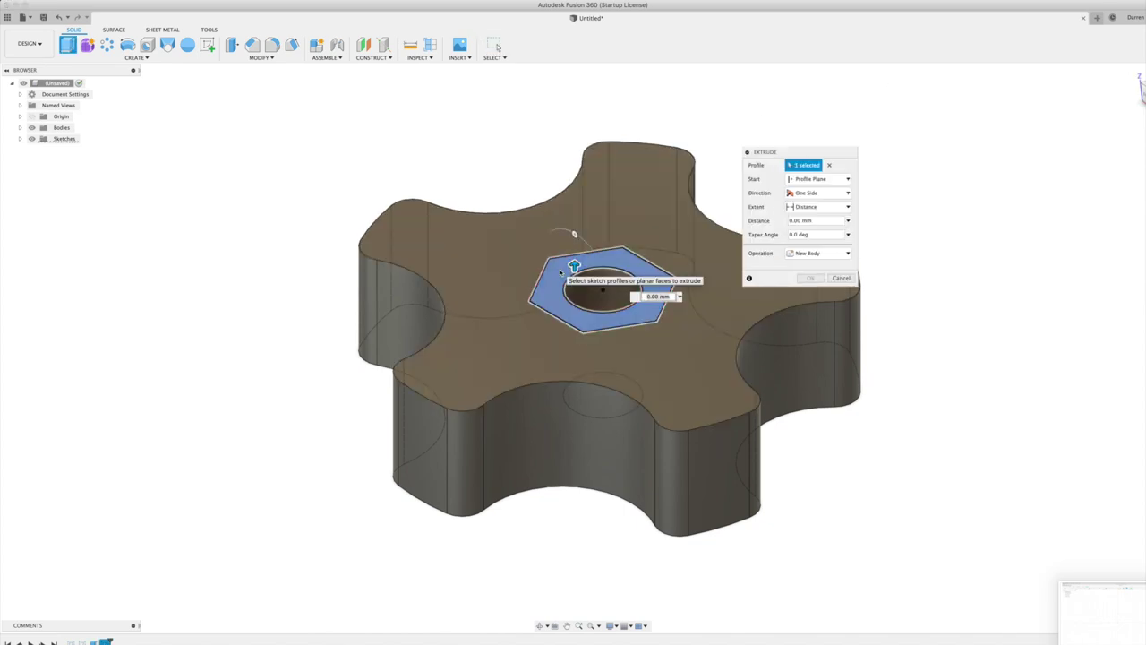
drag(574, 267, 574, 303)
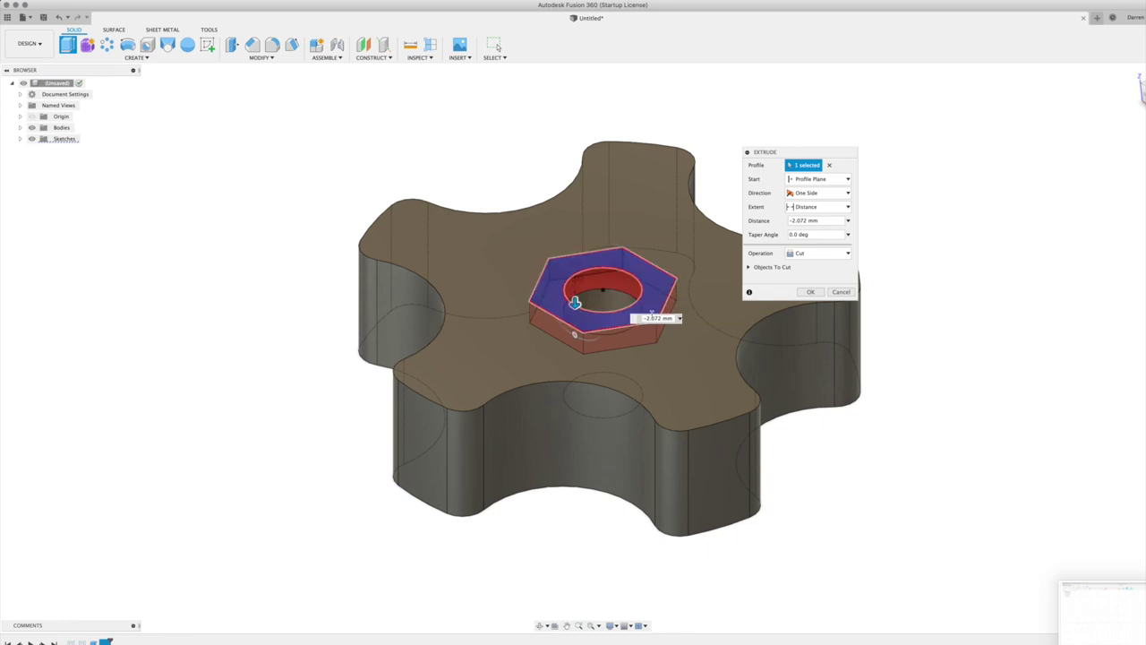
double_click(651, 318)
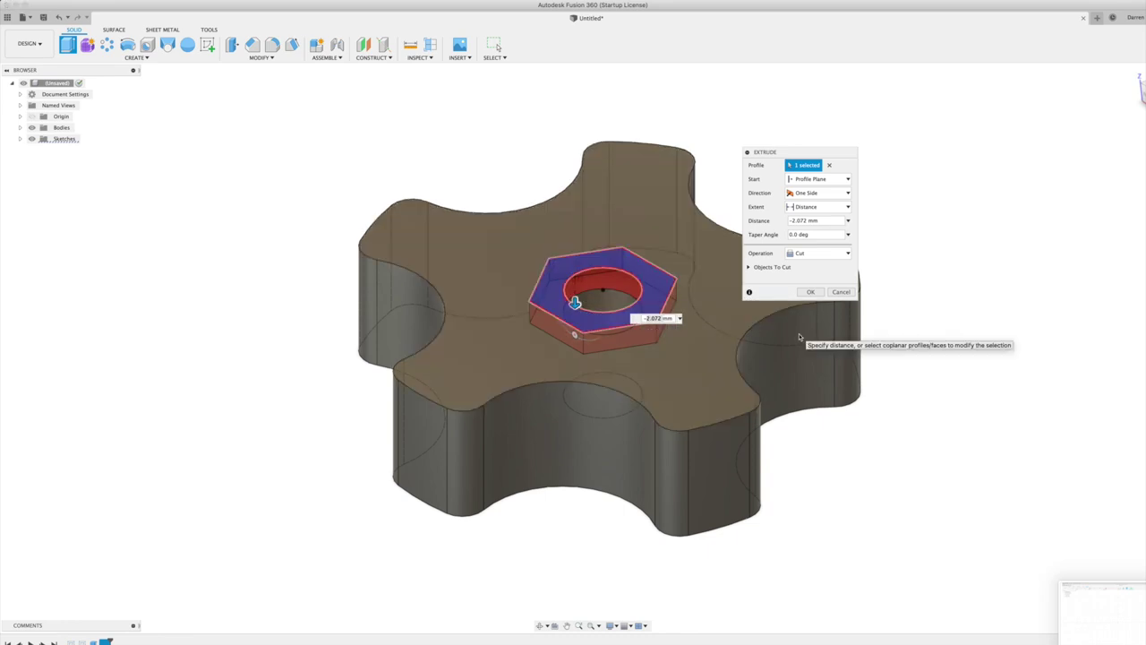
text(-6mm)
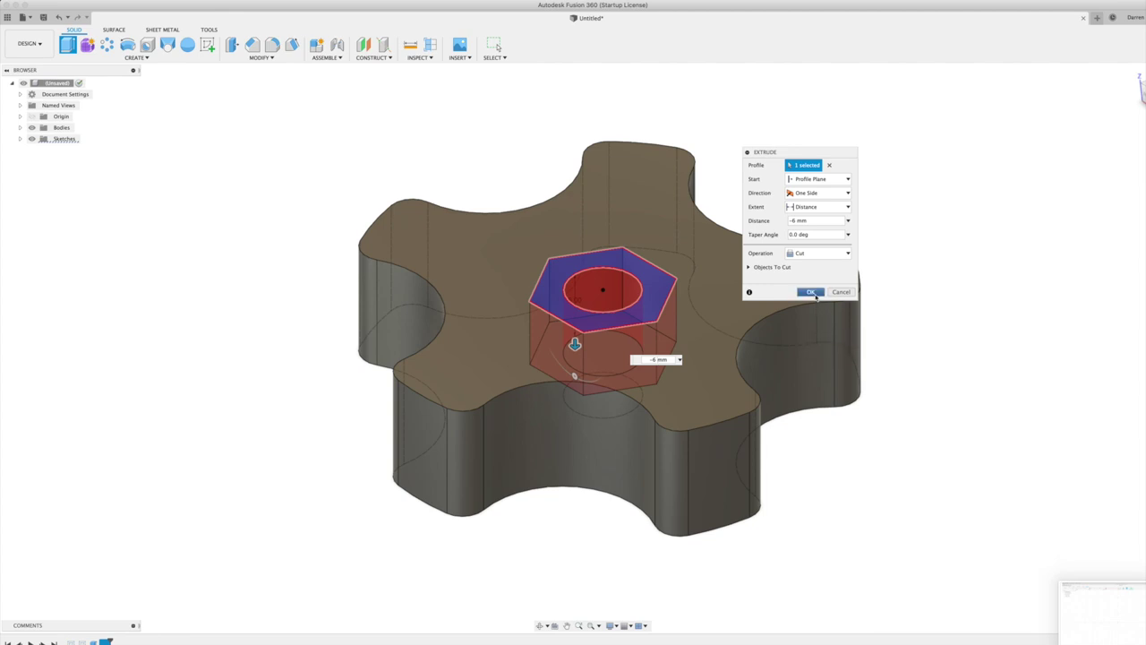
click(811, 293)
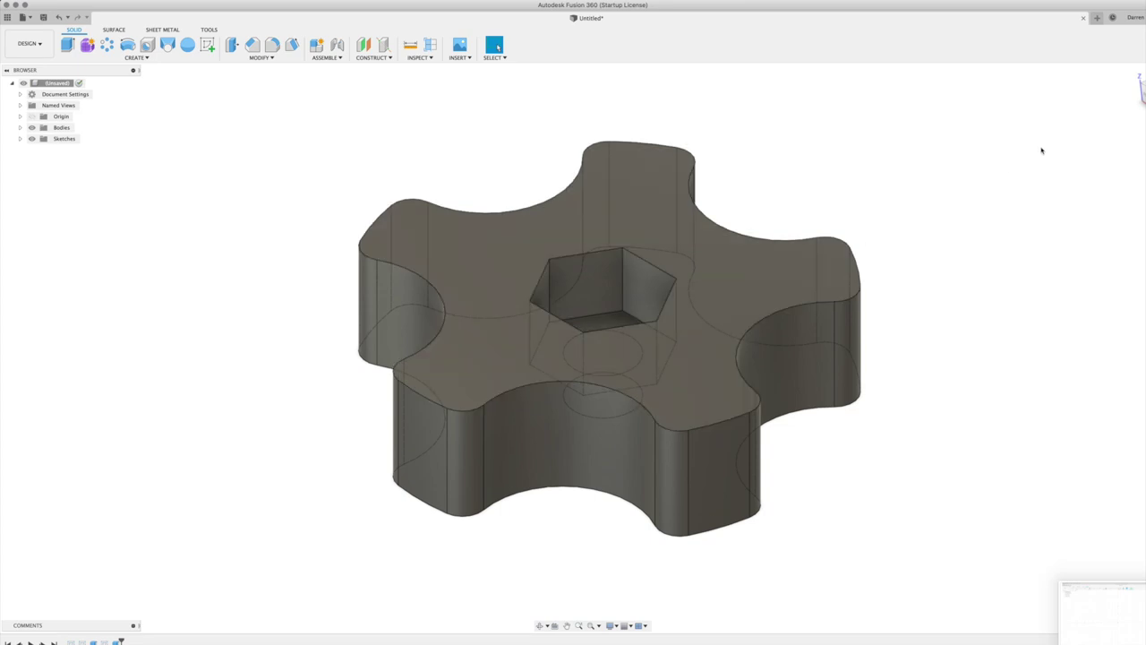
mouse_move(592, 348)
shift+middle_down()
mouse_move(598, 456)
mouse_move(598, 394)
mouse_move(645, 393)
mouse_move(646, 360)
mouse_move(647, 421)
mouse_move(654, 407)
mouse_move(529, 166)
shift+middle_up()
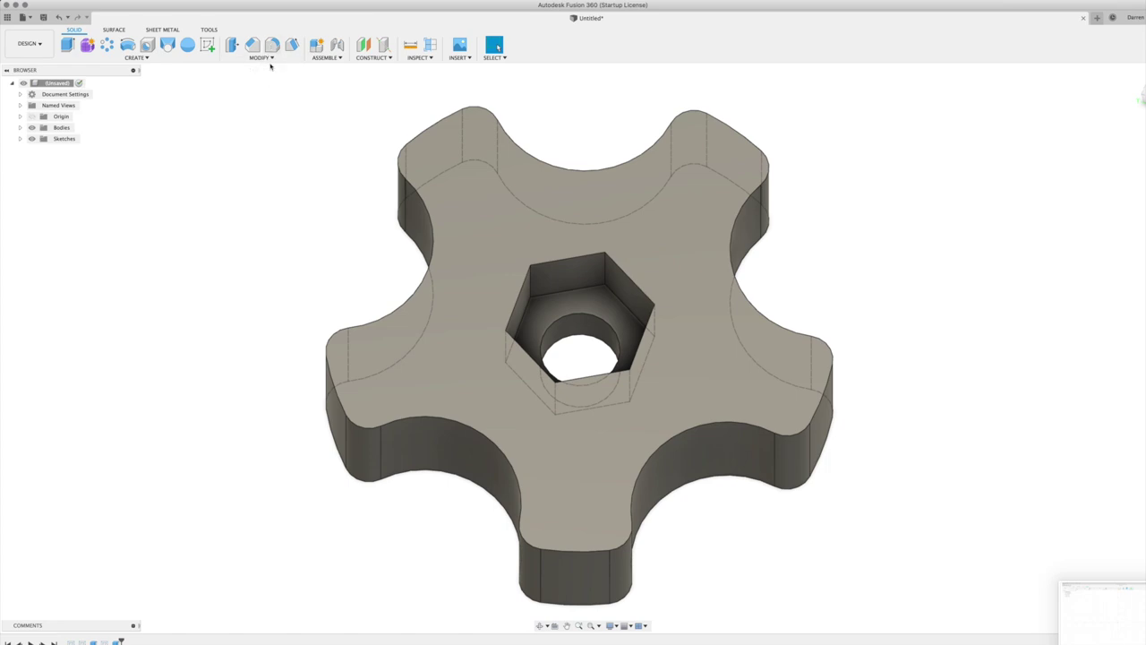
Step: Apply a 1 mm fillet to the top face's edges, including the hex pocket rim
click(270, 59)
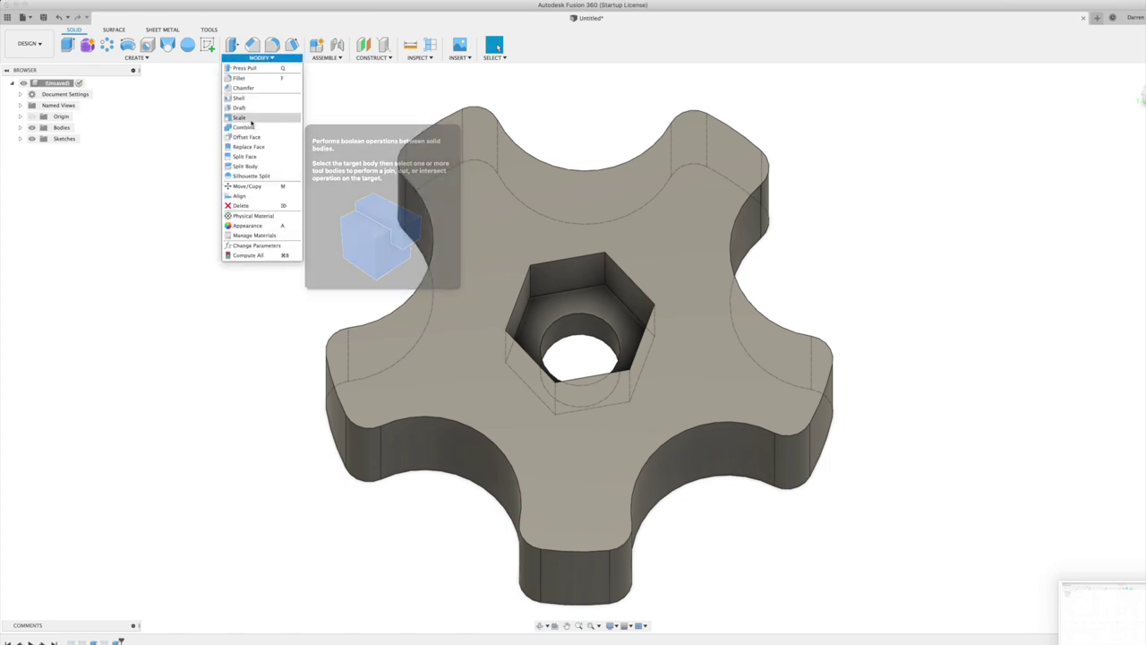
click(249, 79)
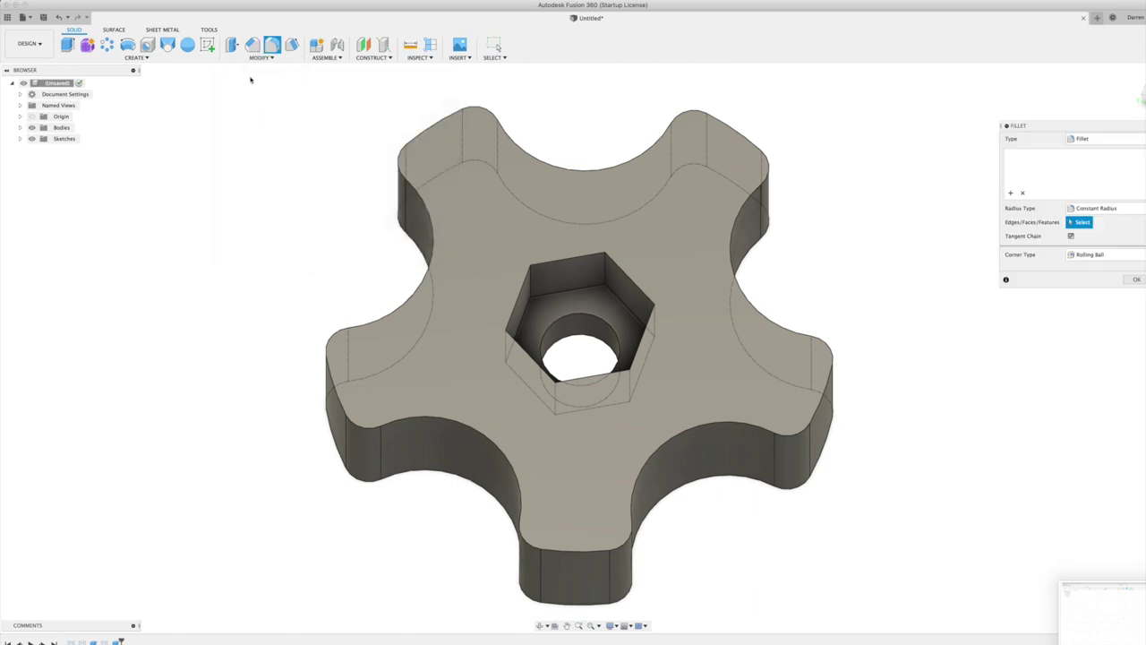
click(555, 212)
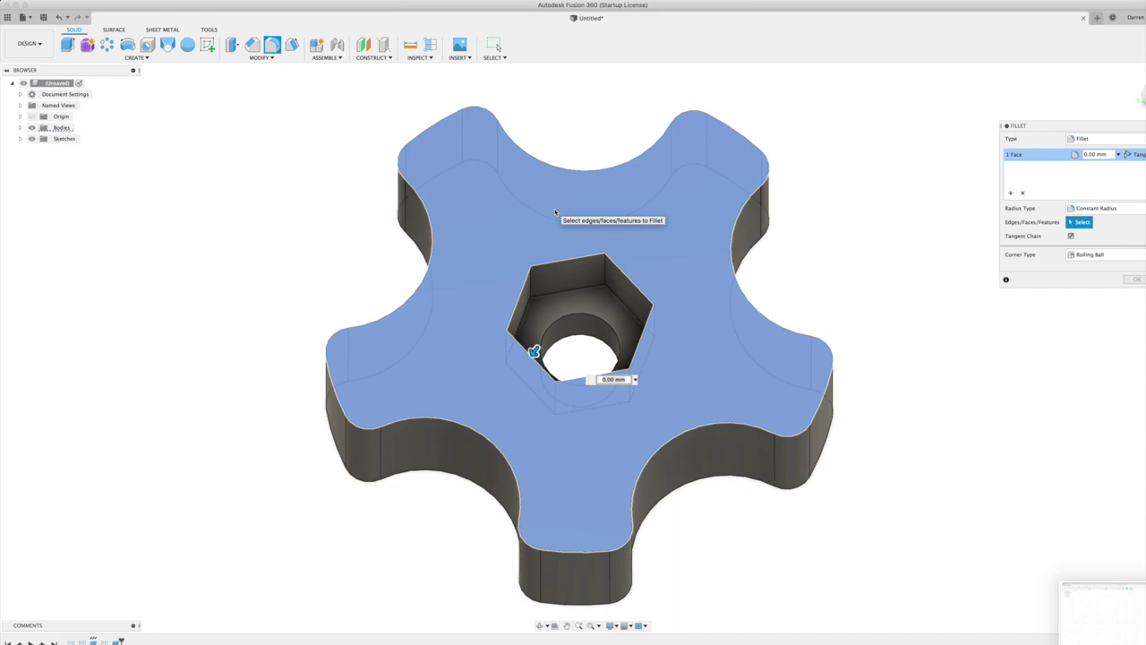
text(1)
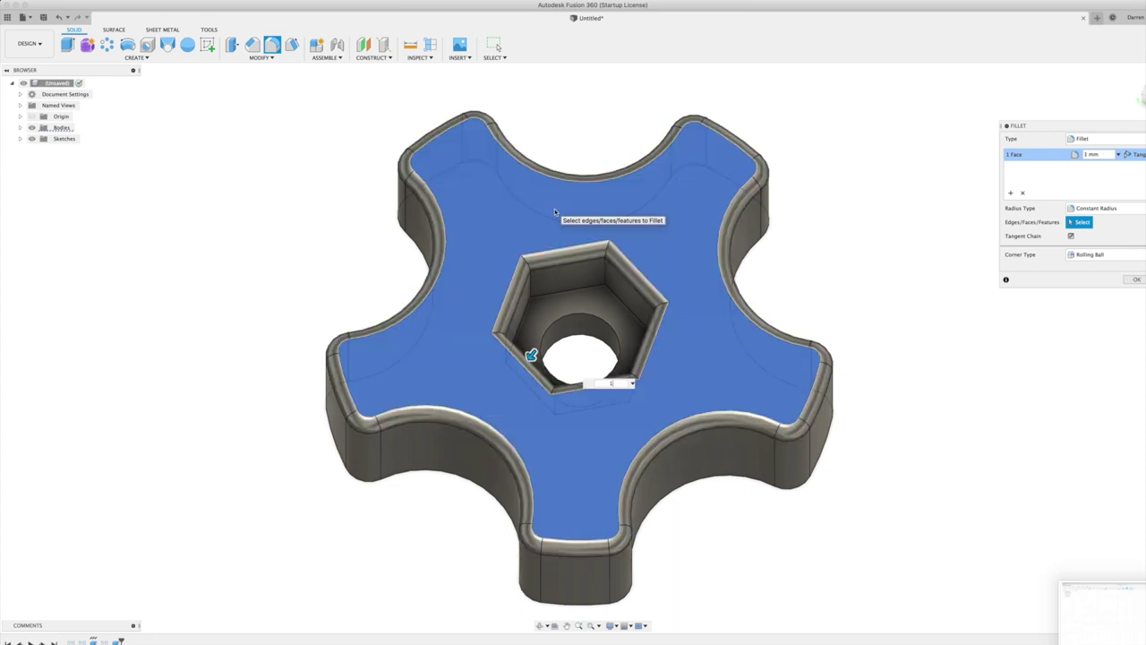
key(Return)
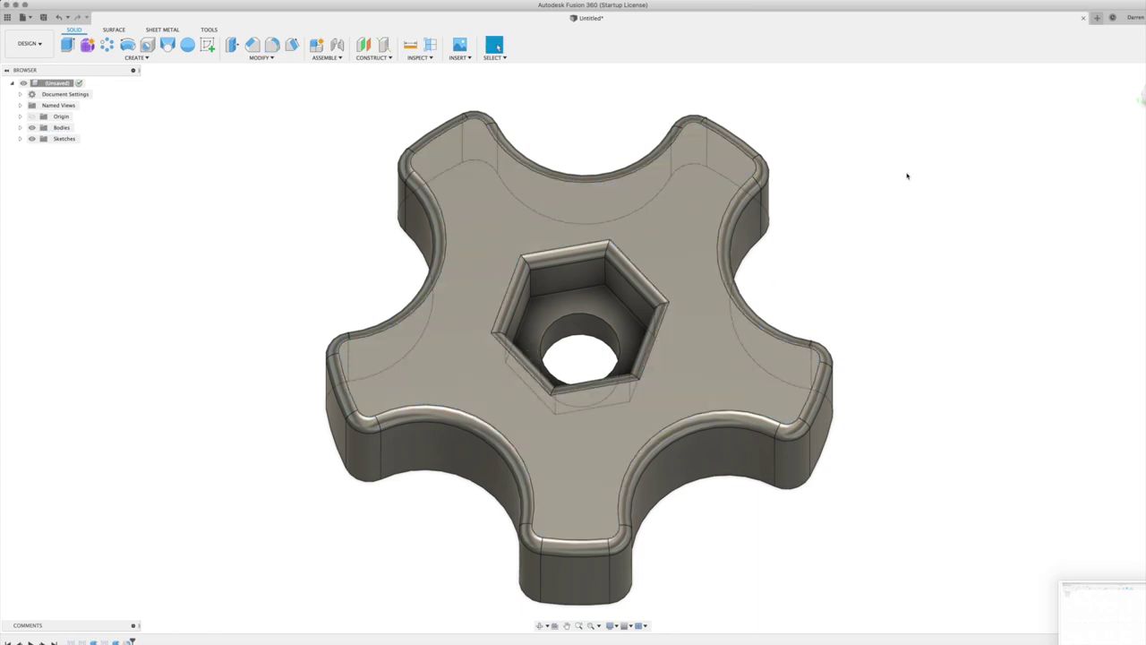
Step: Fillet the knob's bottom-face edges, including the centre hole rim, at 1 mm and check from below
shift+middle_drag(529, 143, 545, 296)
click(538, 300)
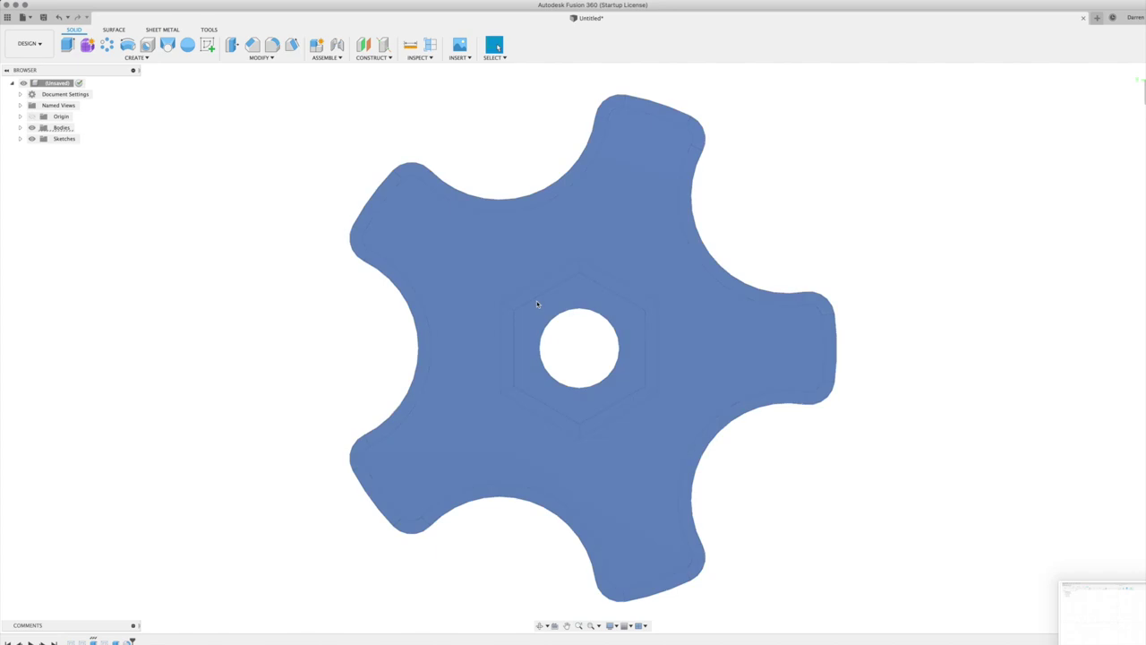
click(272, 45)
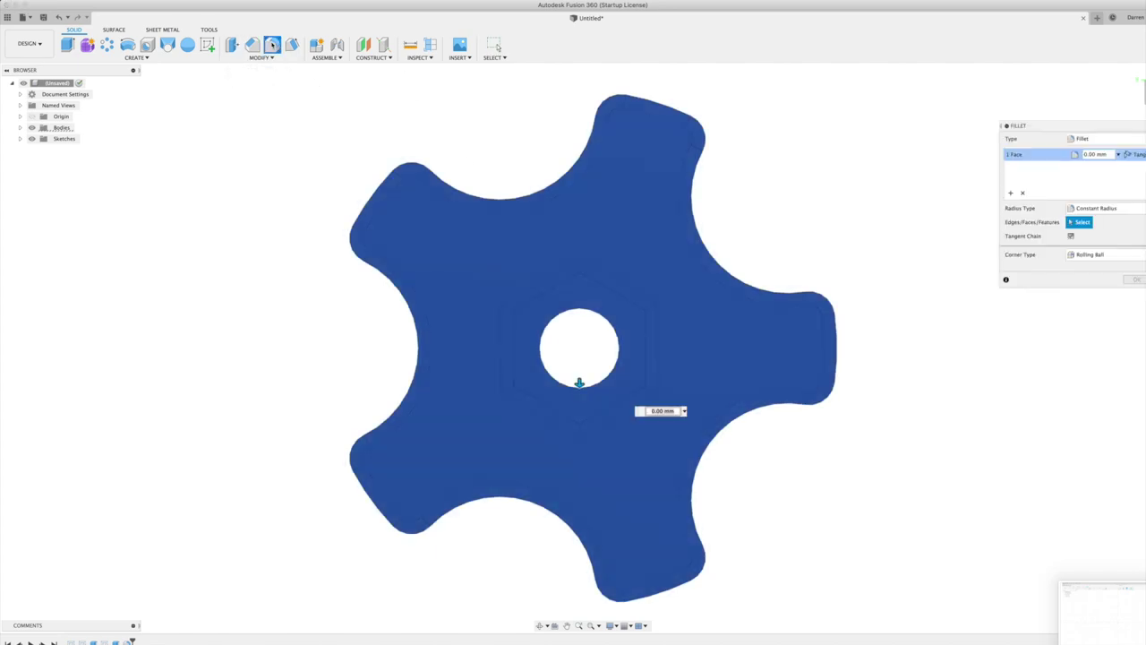
text(1)
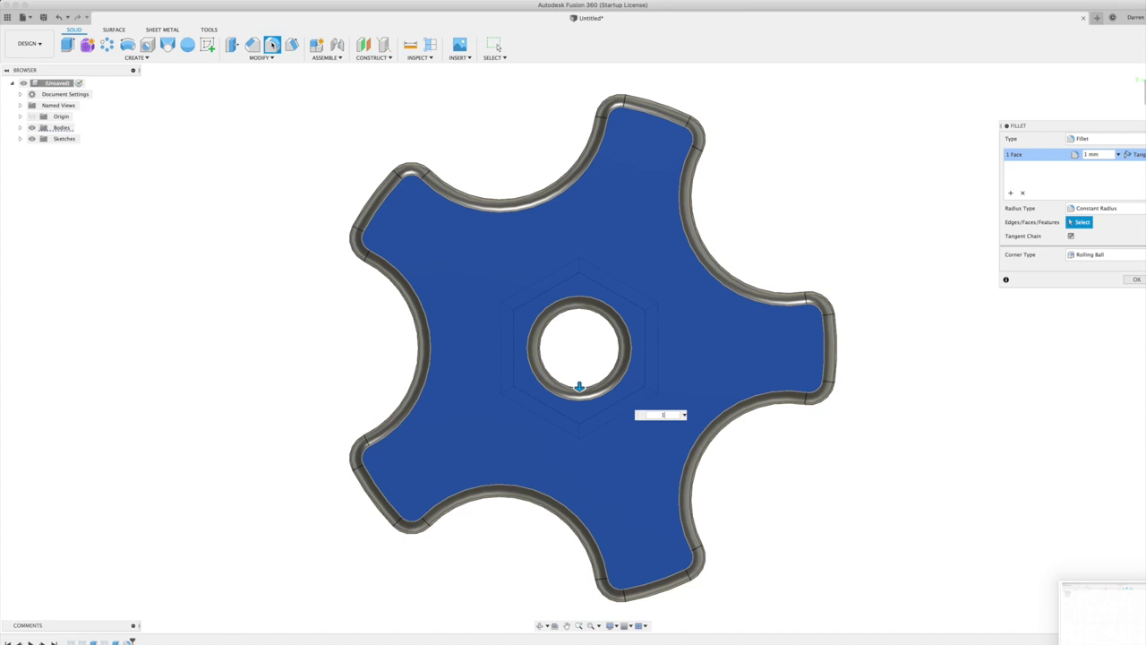
key(Return)
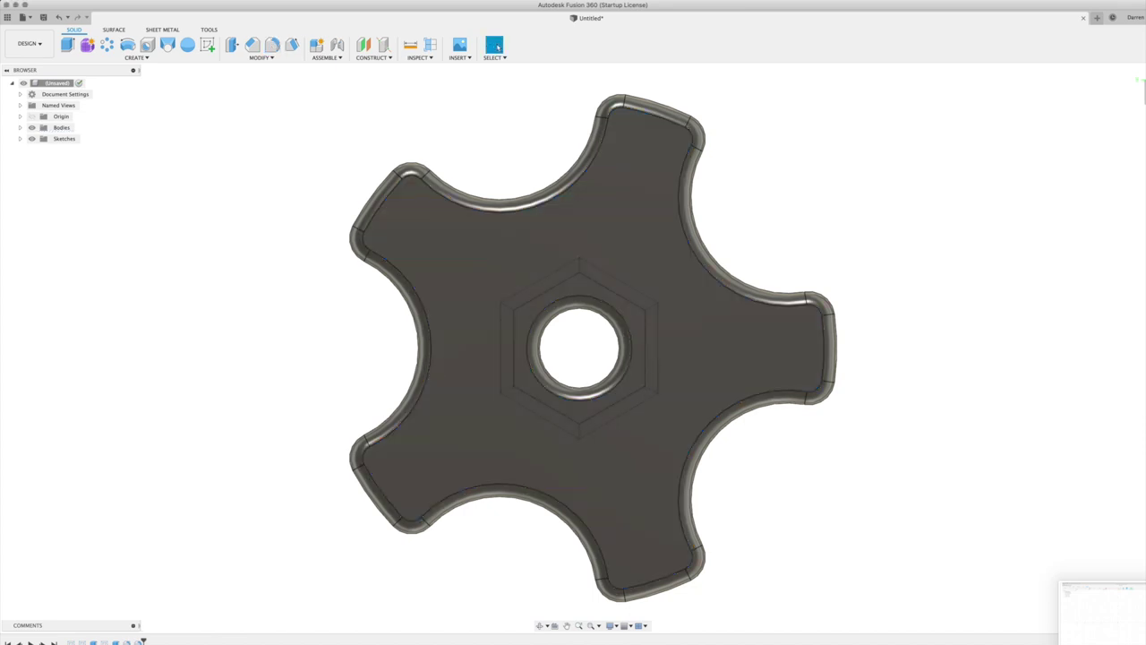
click(1136, 72)
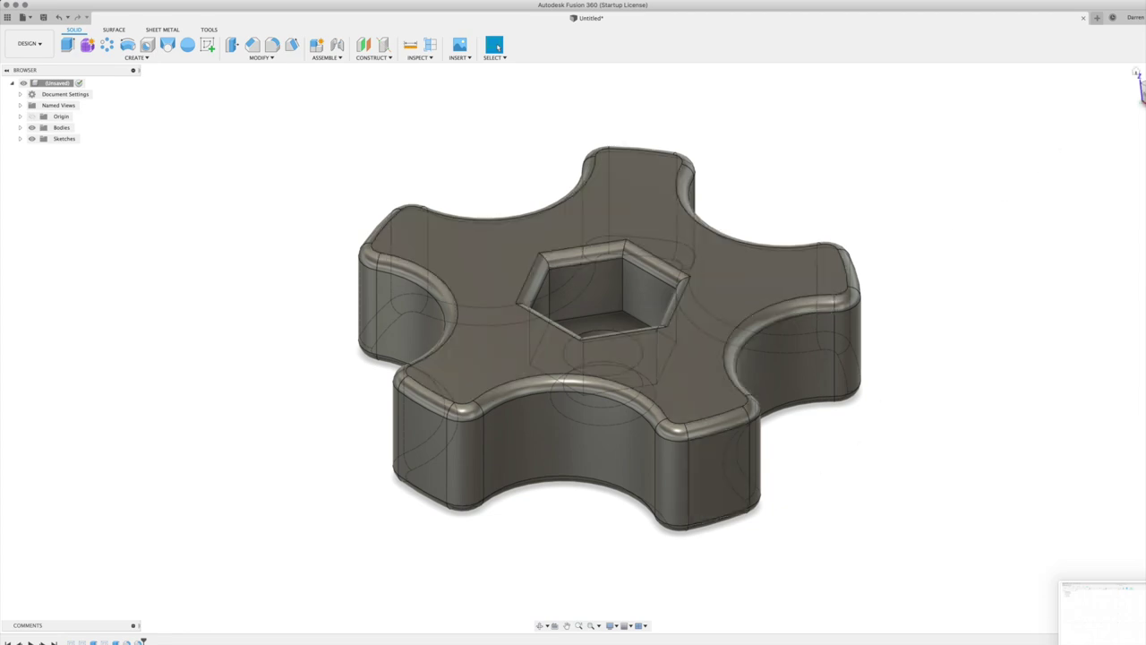
click(1141, 90)
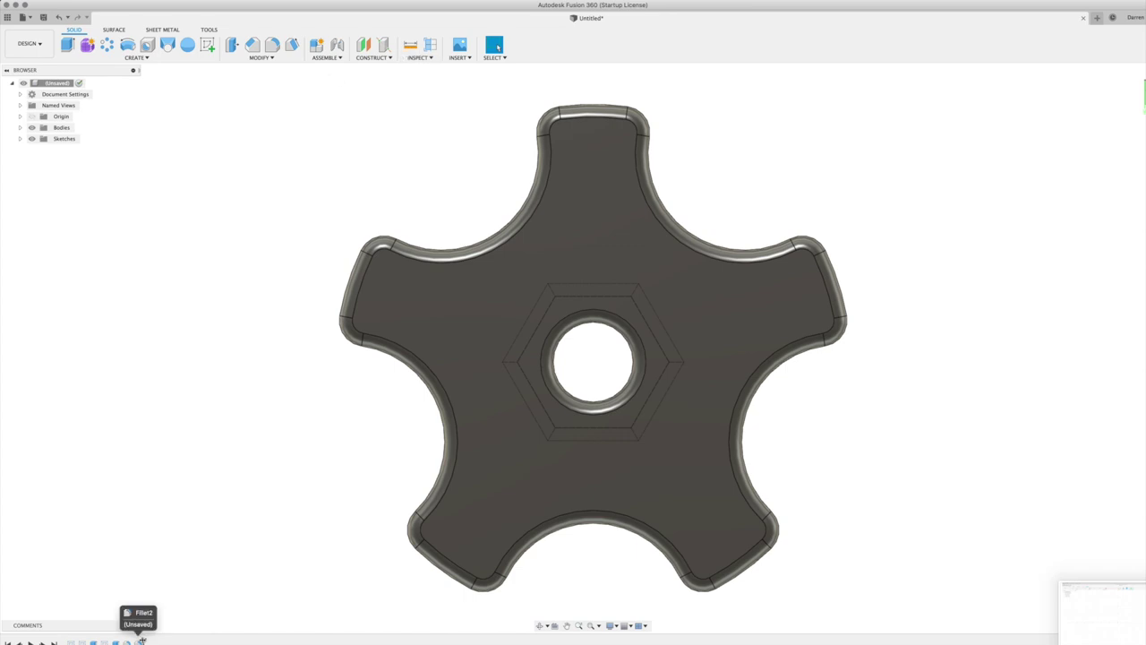
Step: Roll the timeline back before the second fillet and sketch a circle centred on the hole on the knob's face
drag(130, 640, 132, 641)
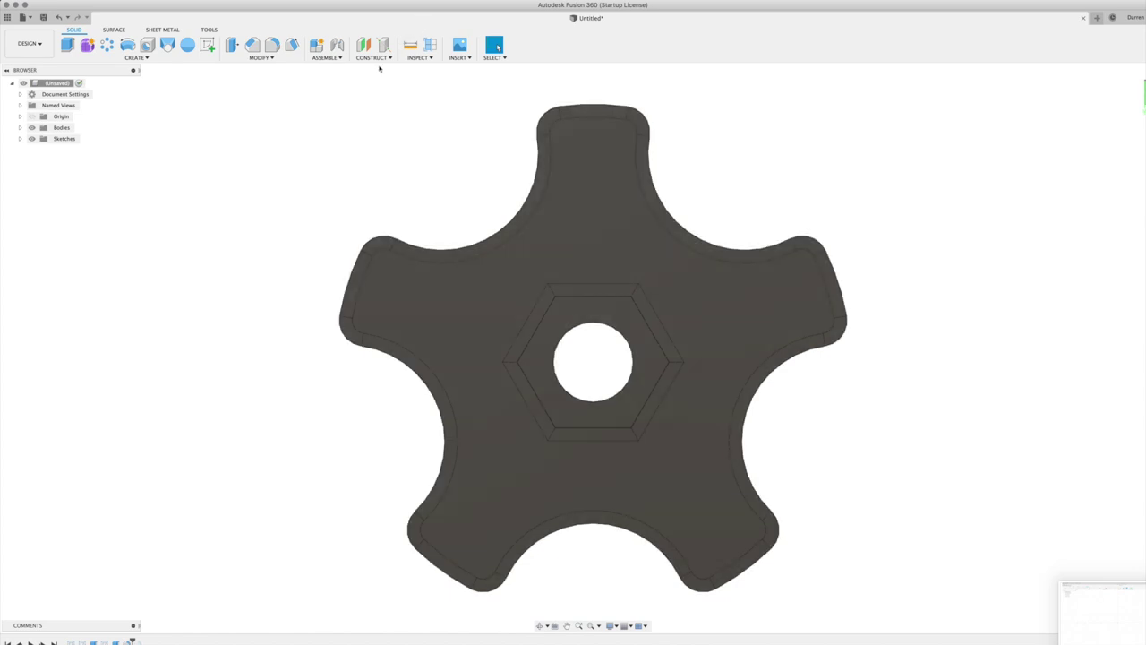
click(207, 45)
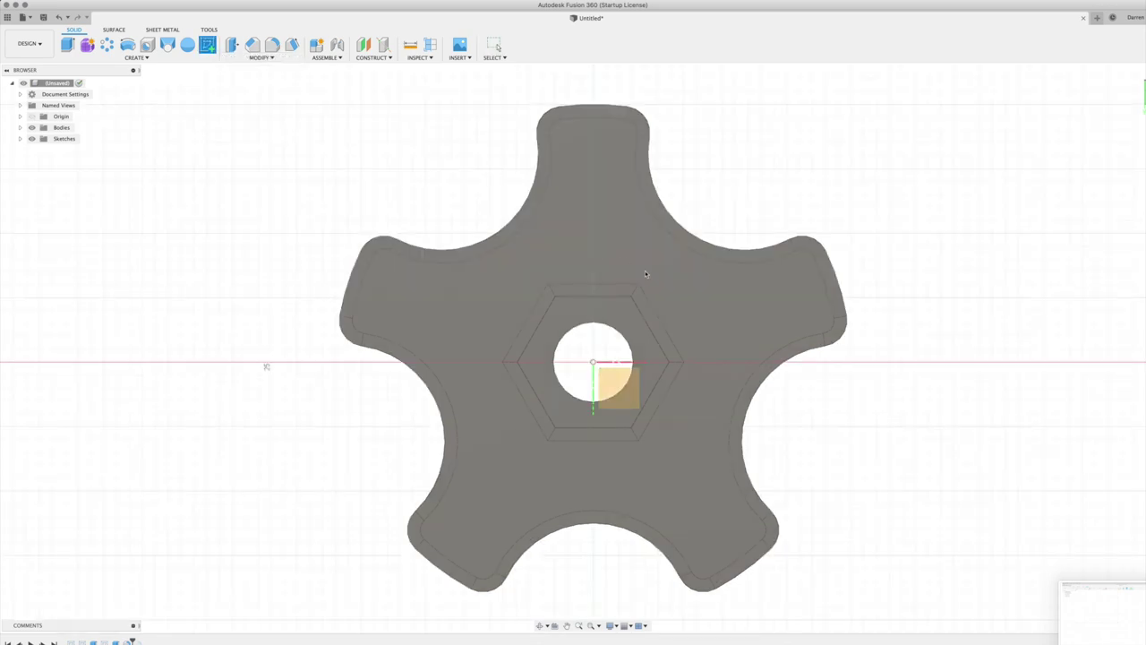
click(617, 230)
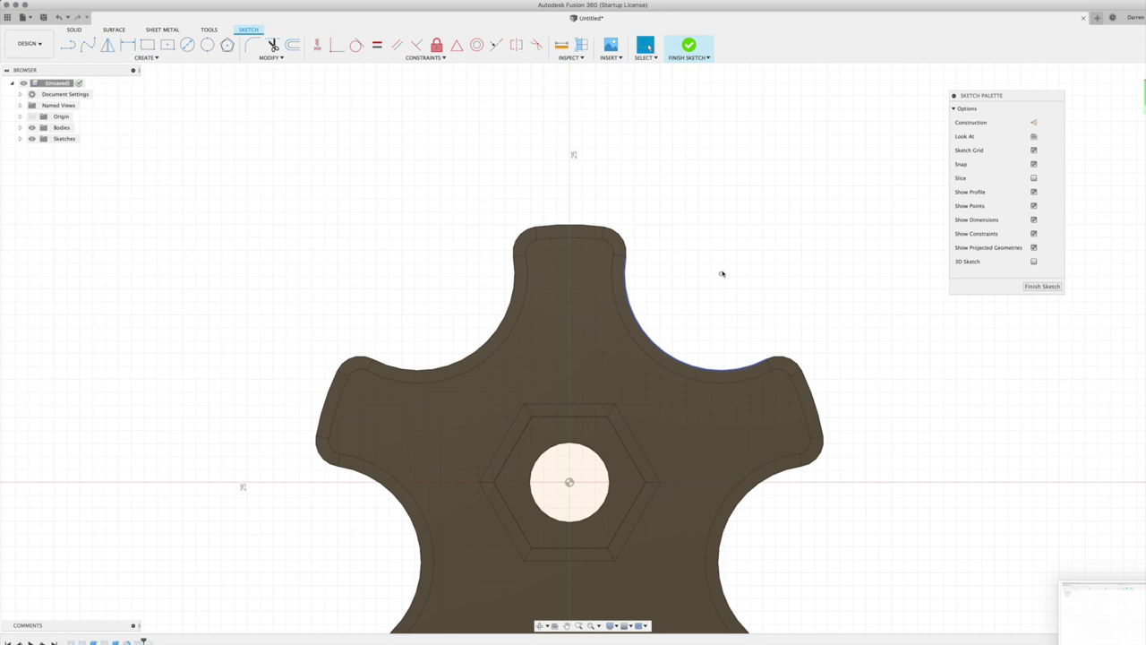
click(187, 44)
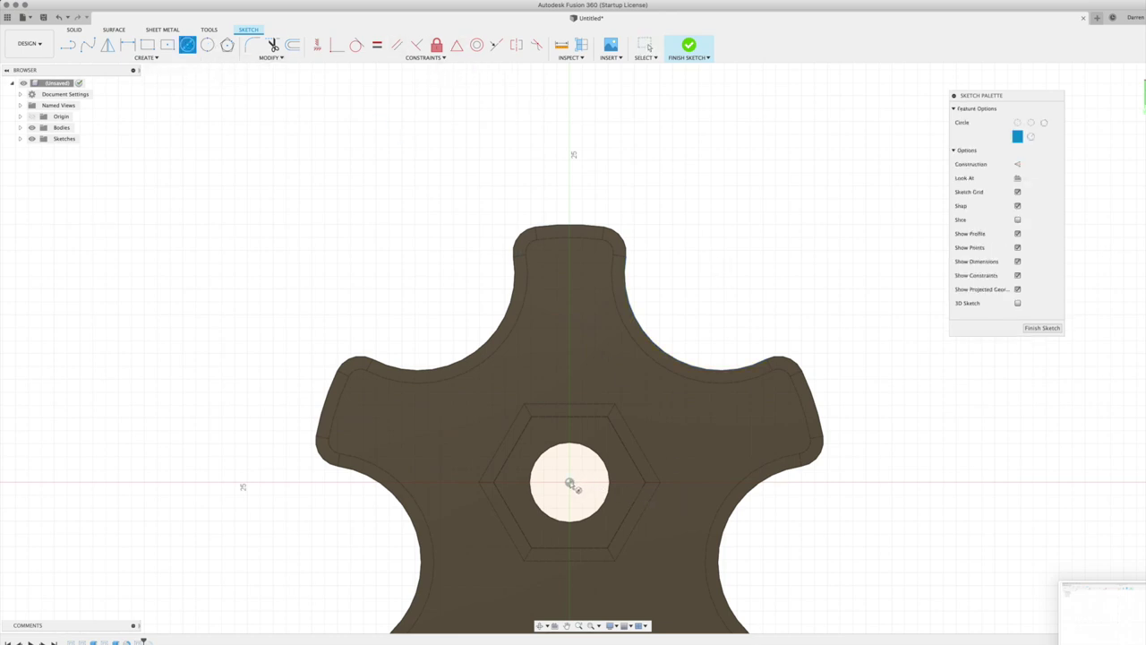
click(570, 483)
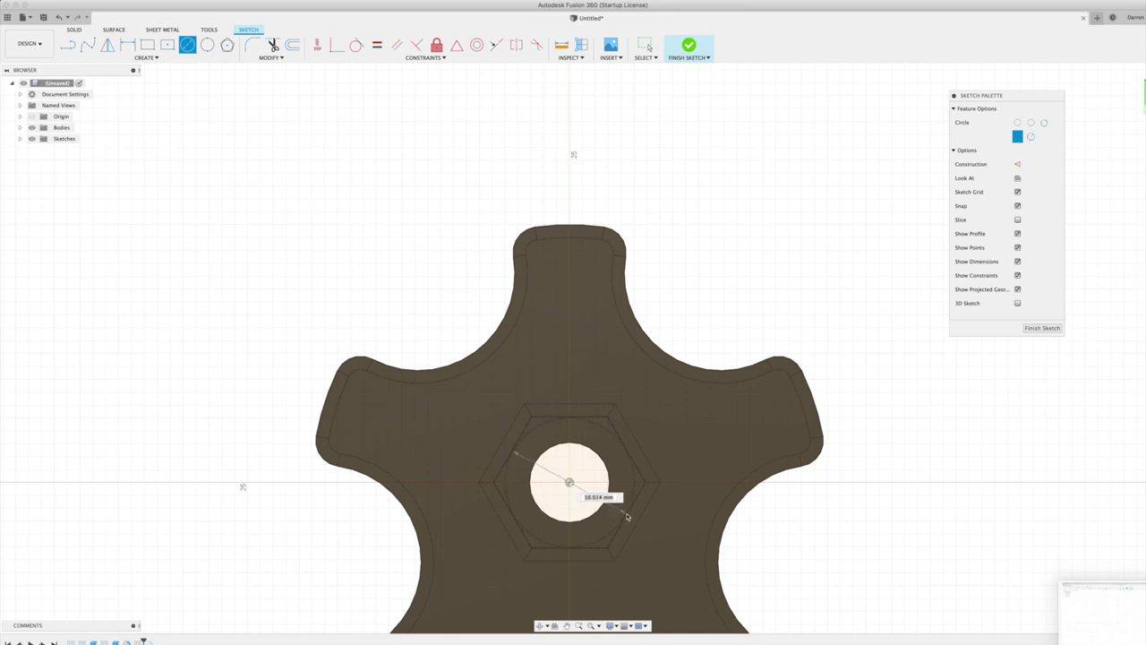
click(662, 486)
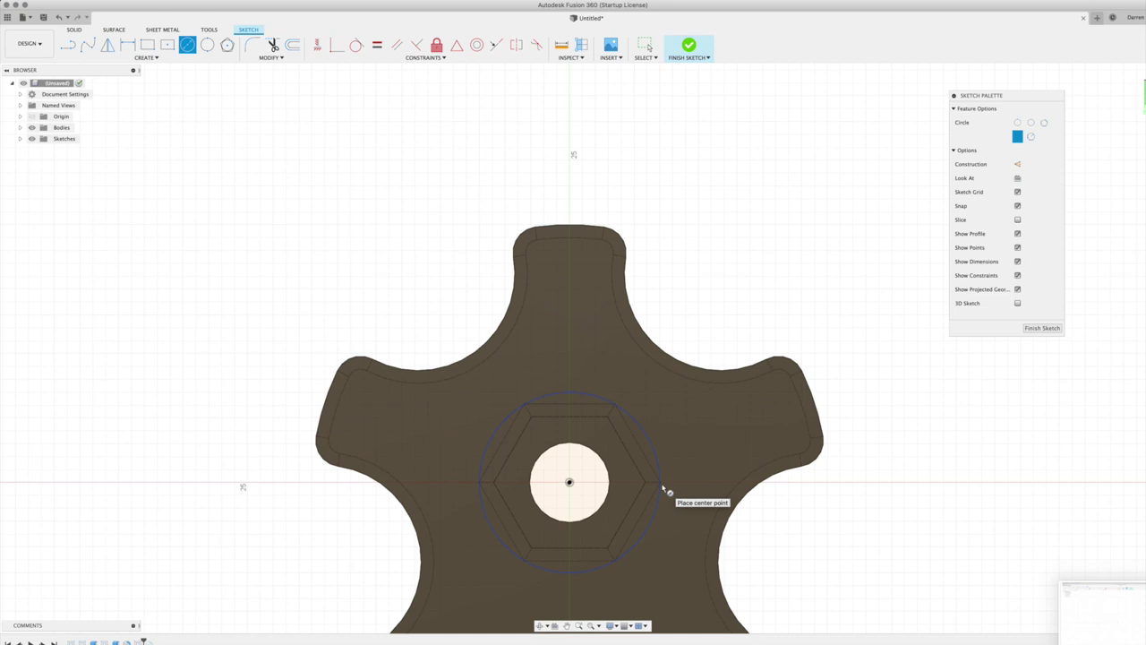
click(689, 46)
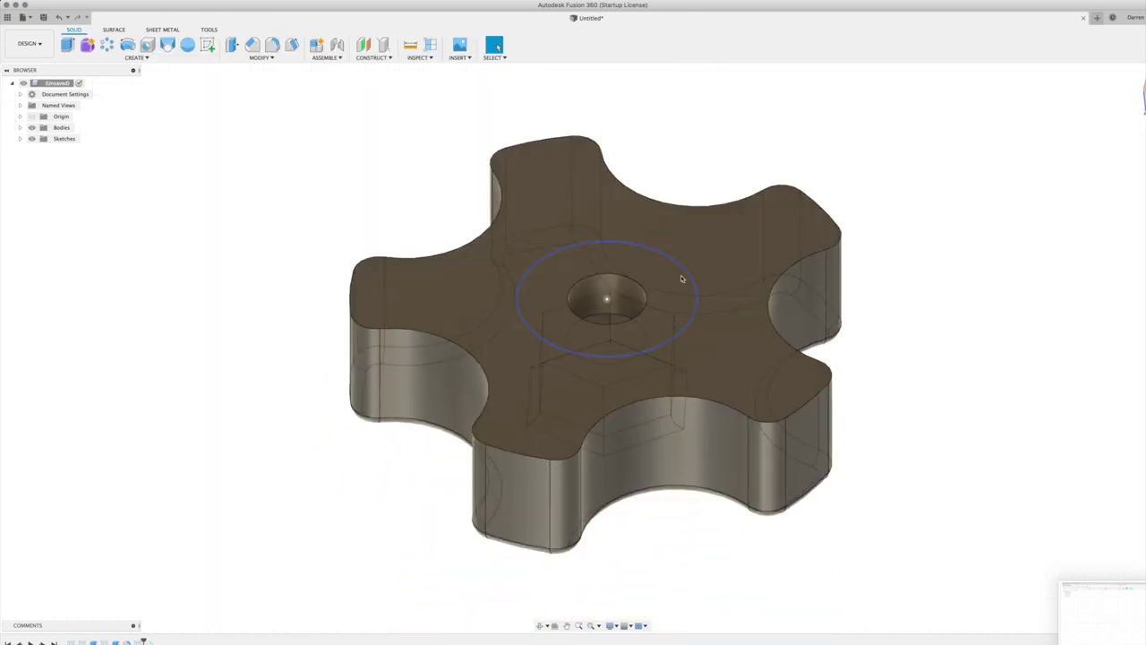
Step: Extrude the ring profile around the centre hole 3 mm, joined to the knob
key(e)
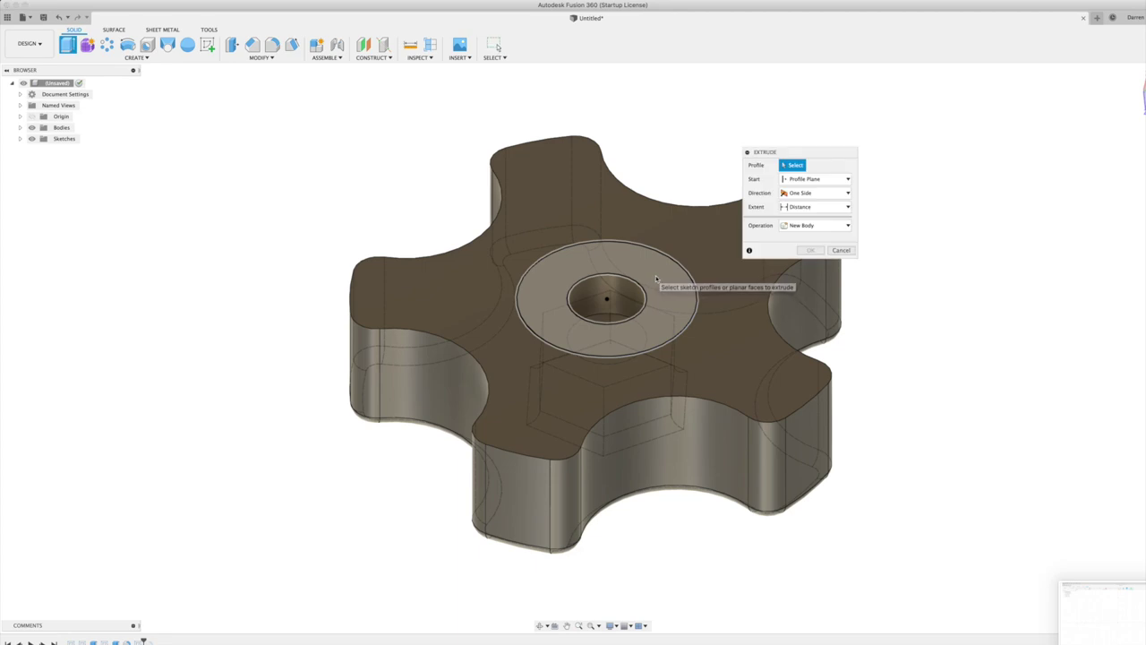
click(654, 280)
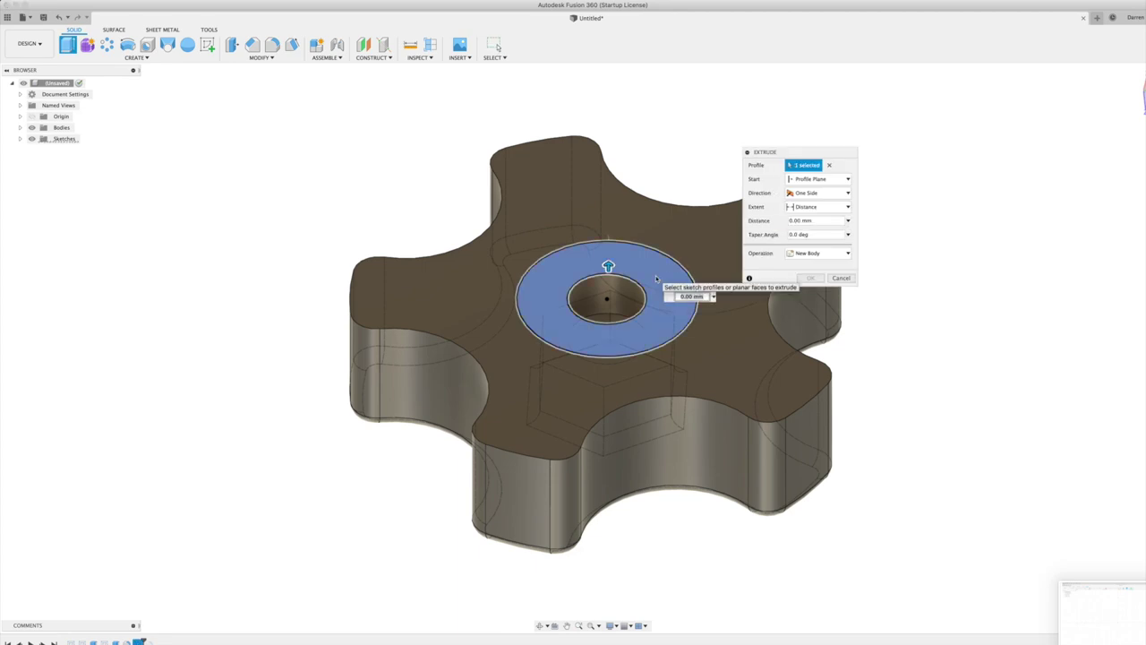
text(3)
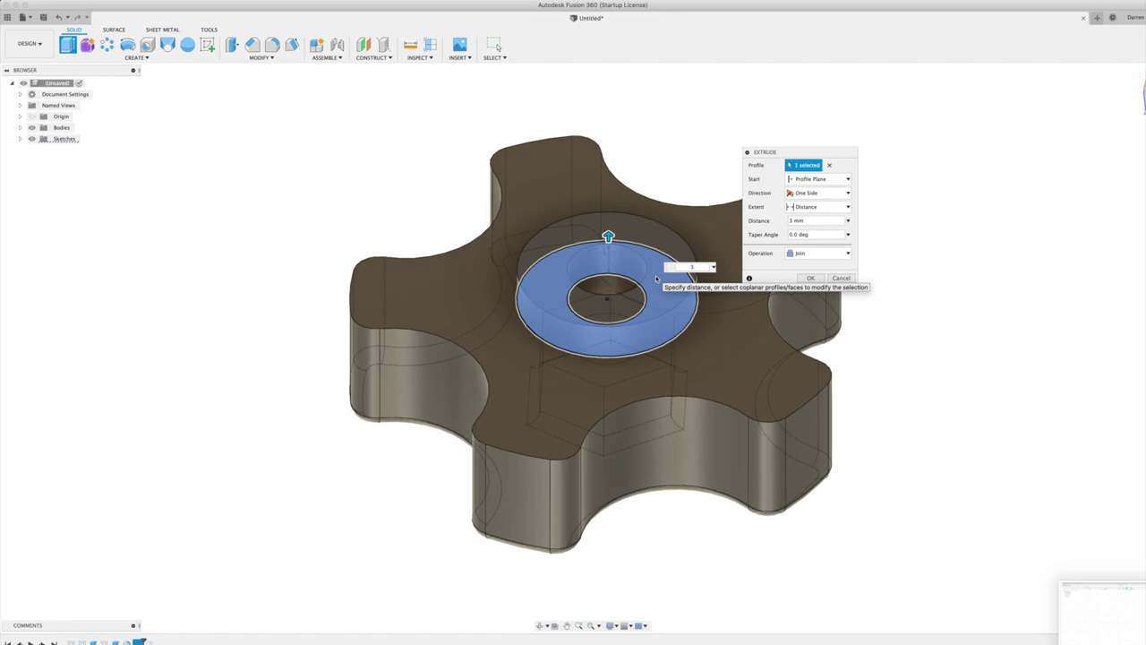
key(Return)
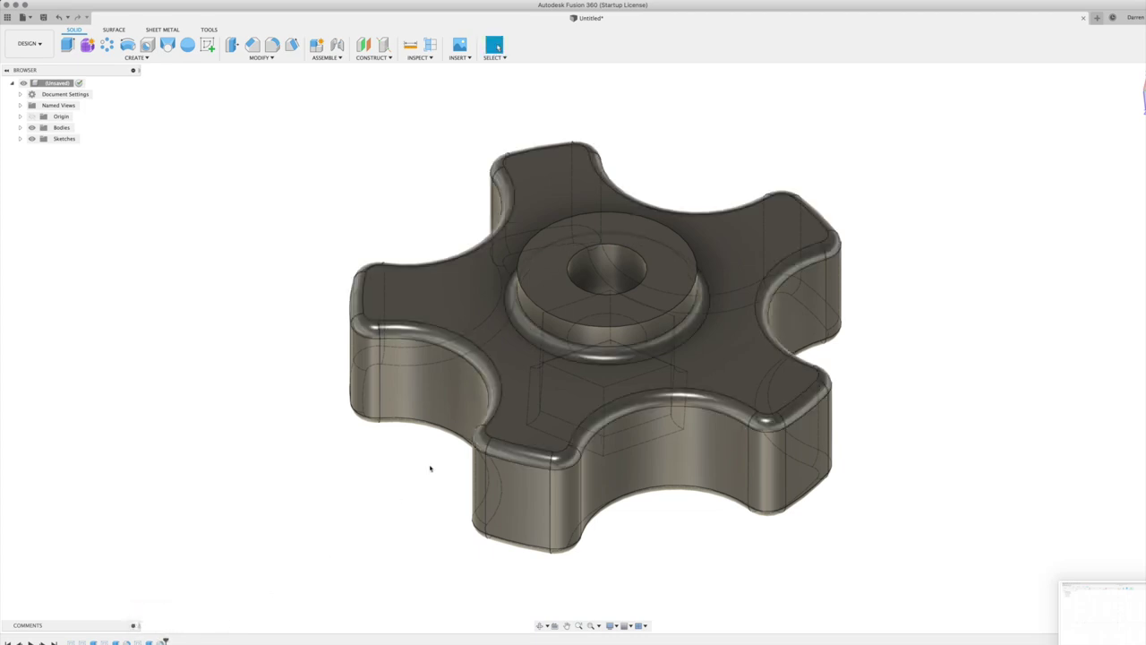
click(557, 253)
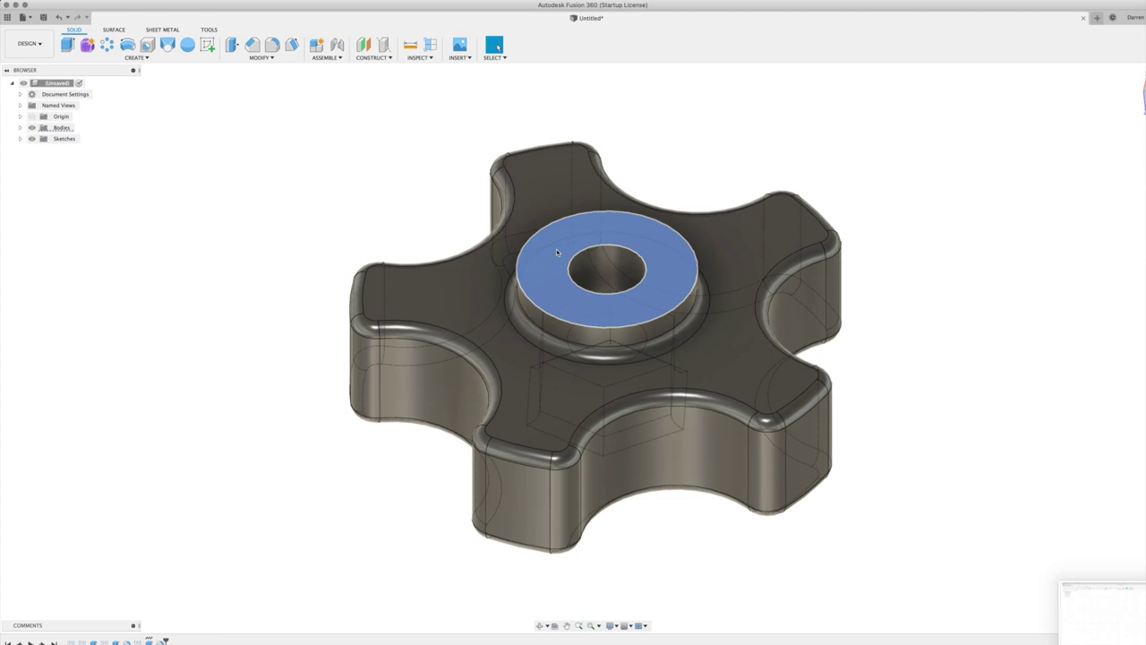
Step: Round the edges of the boss's flat face with a 1 mm fillet
click(556, 249)
click(272, 45)
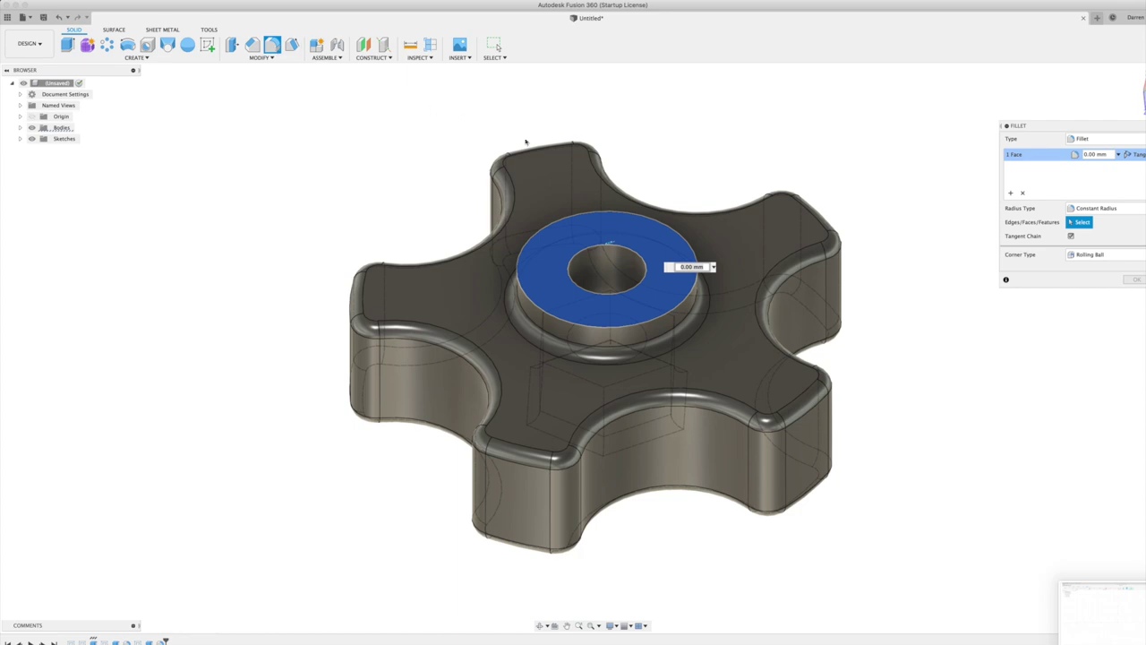
text(1)
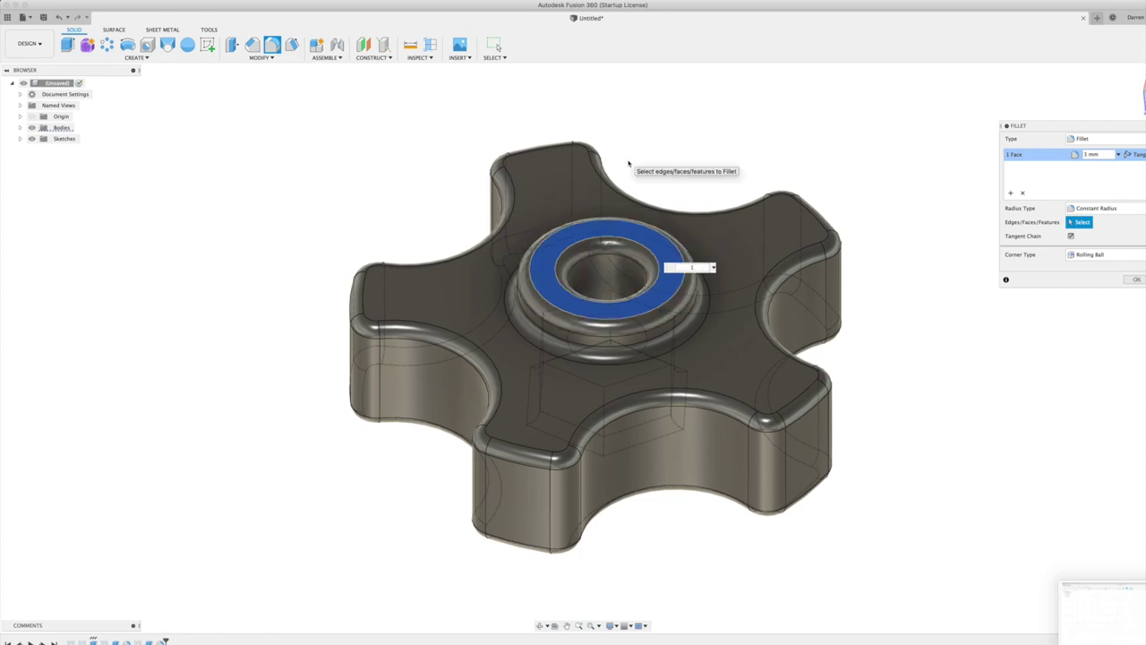
key(Return)
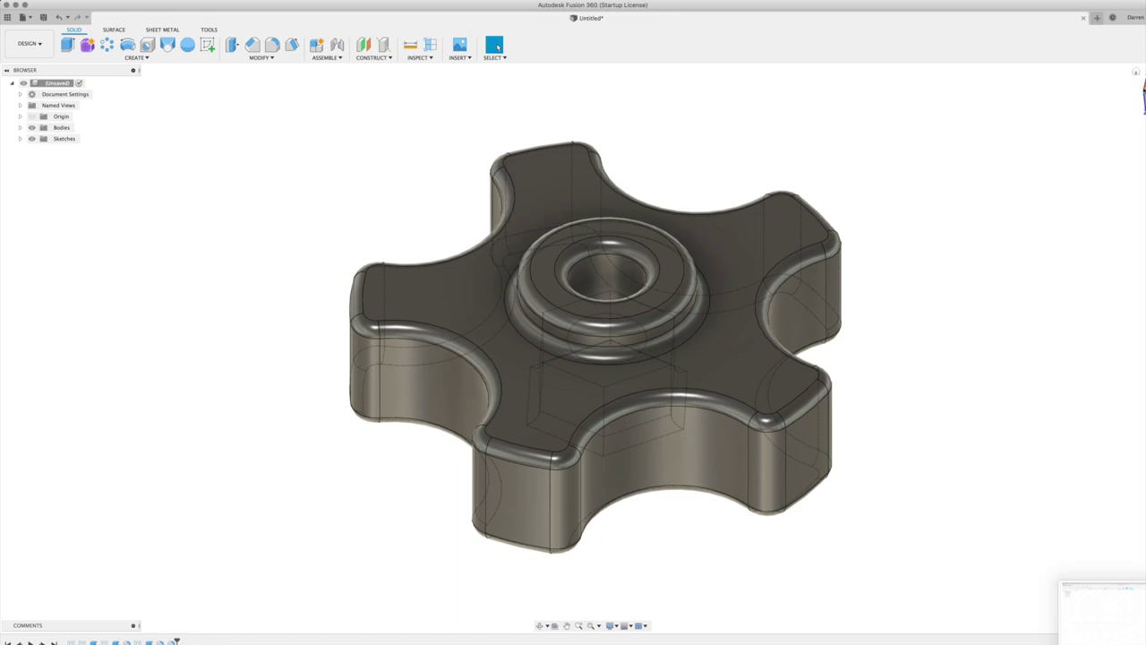
Step: Save the knob design as 'M6 hand screw' in the Demo Project
click(1137, 73)
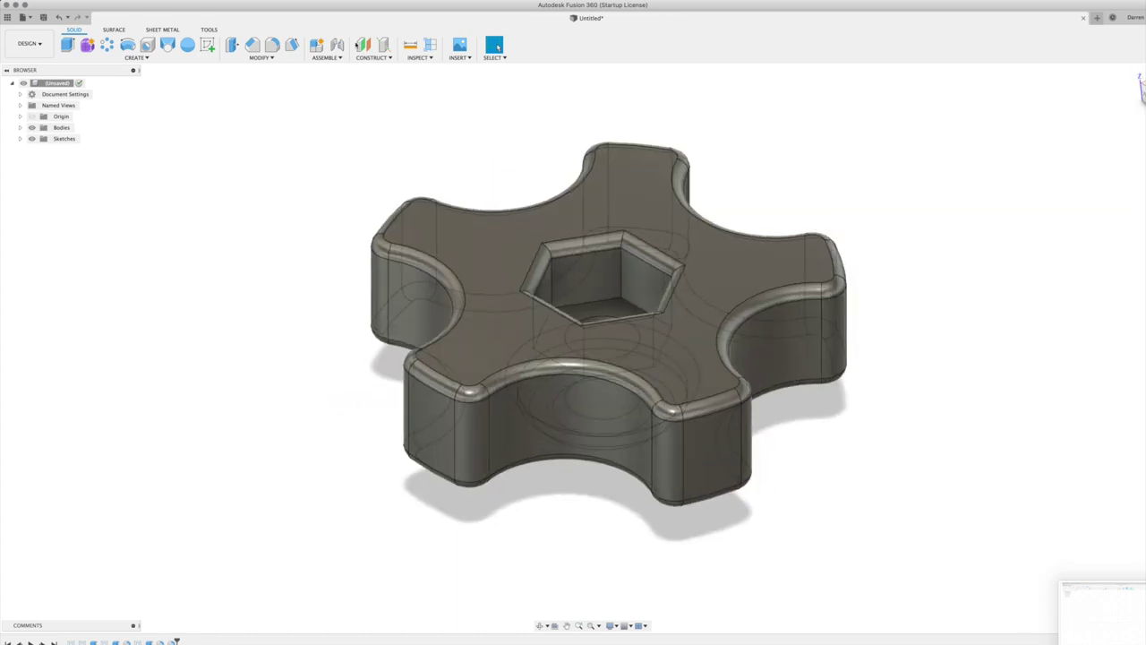
click(59, 83)
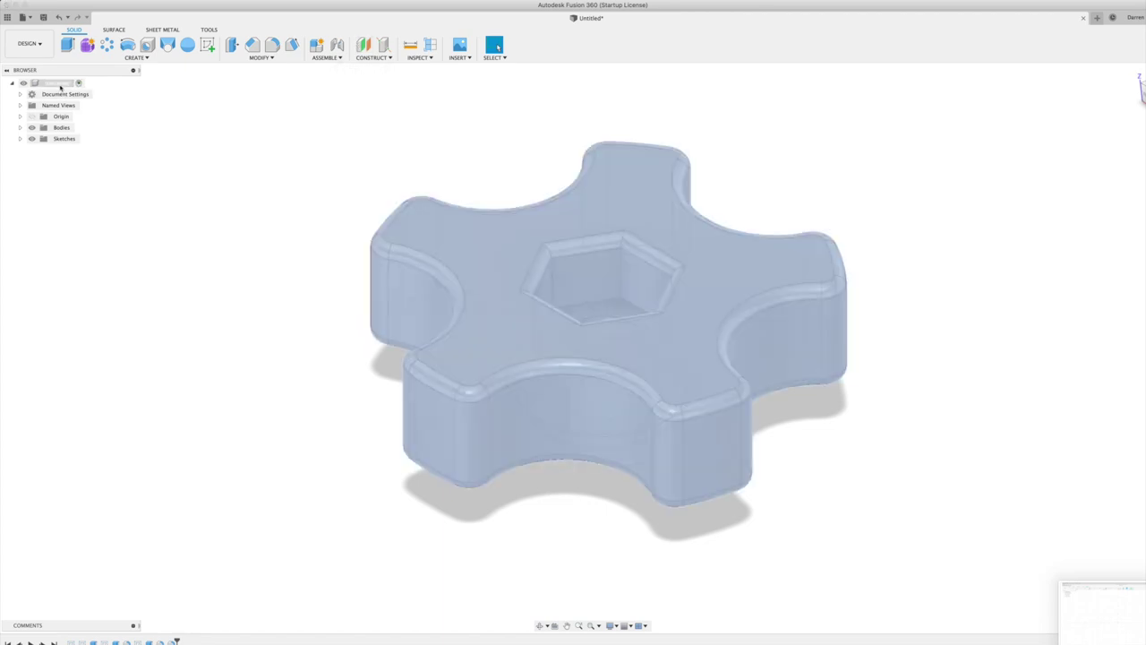
key(super+s)
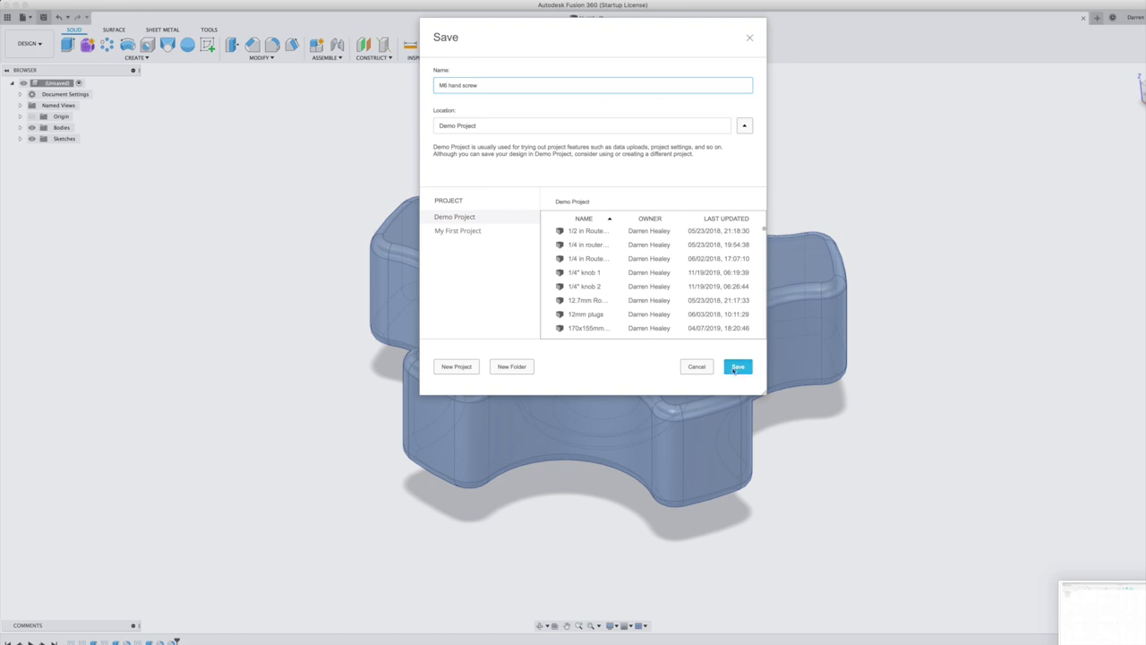
key(Return)
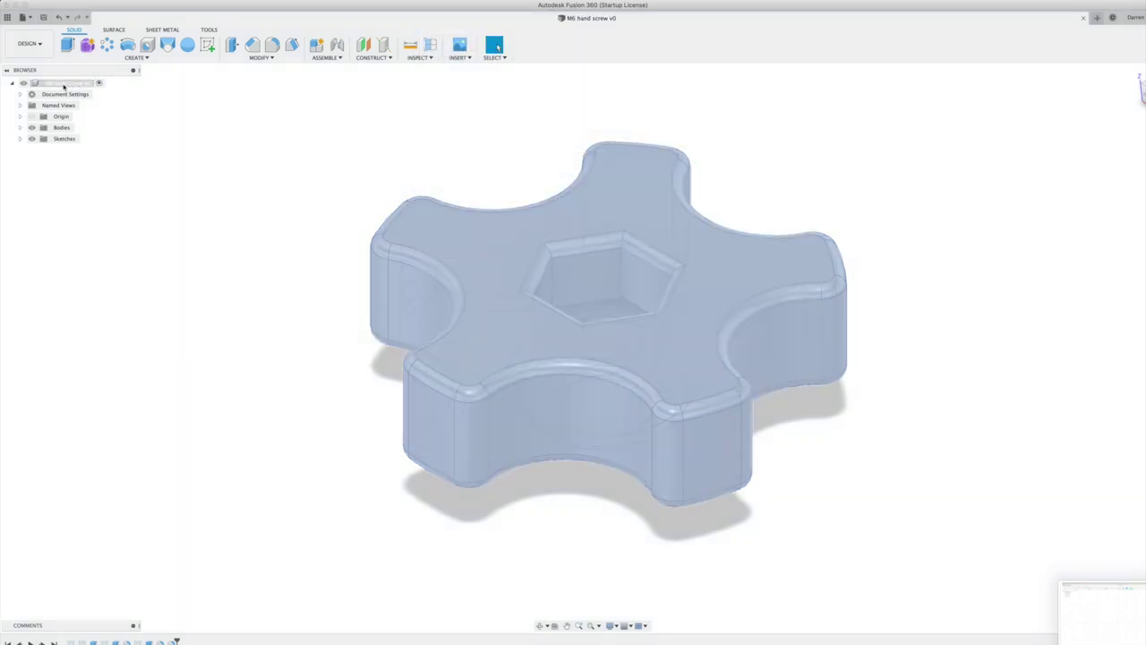
right_click(64, 85)
Step: Export the knob as 'M6 hand screw v1.stl' with High refinement into Fusion Exports
click(97, 202)
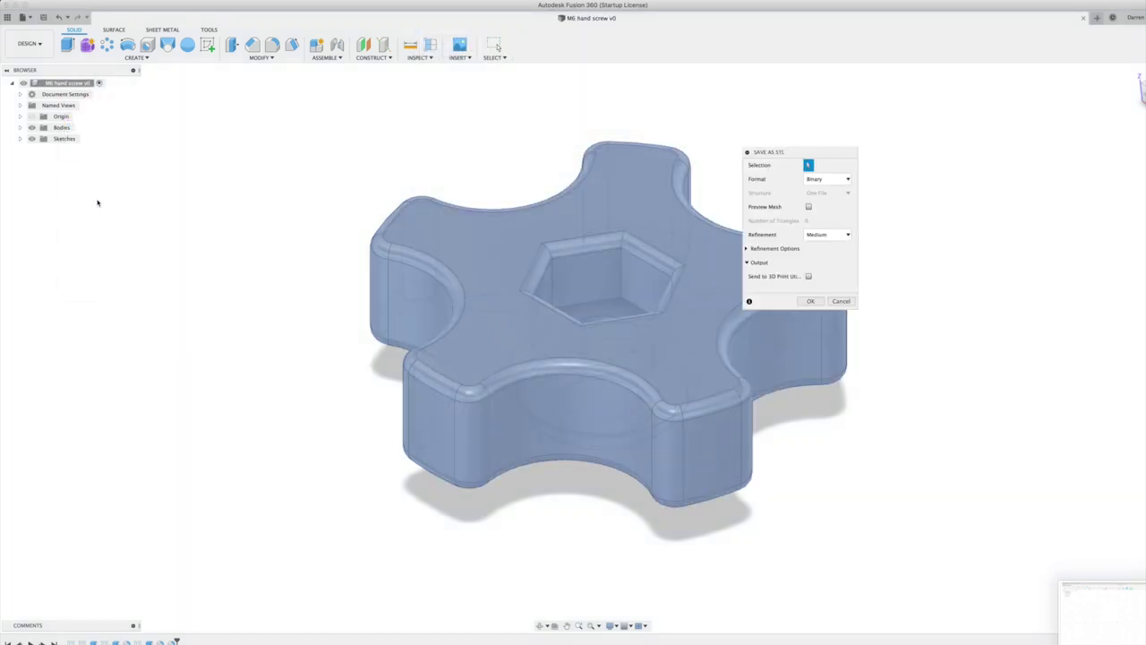
click(848, 235)
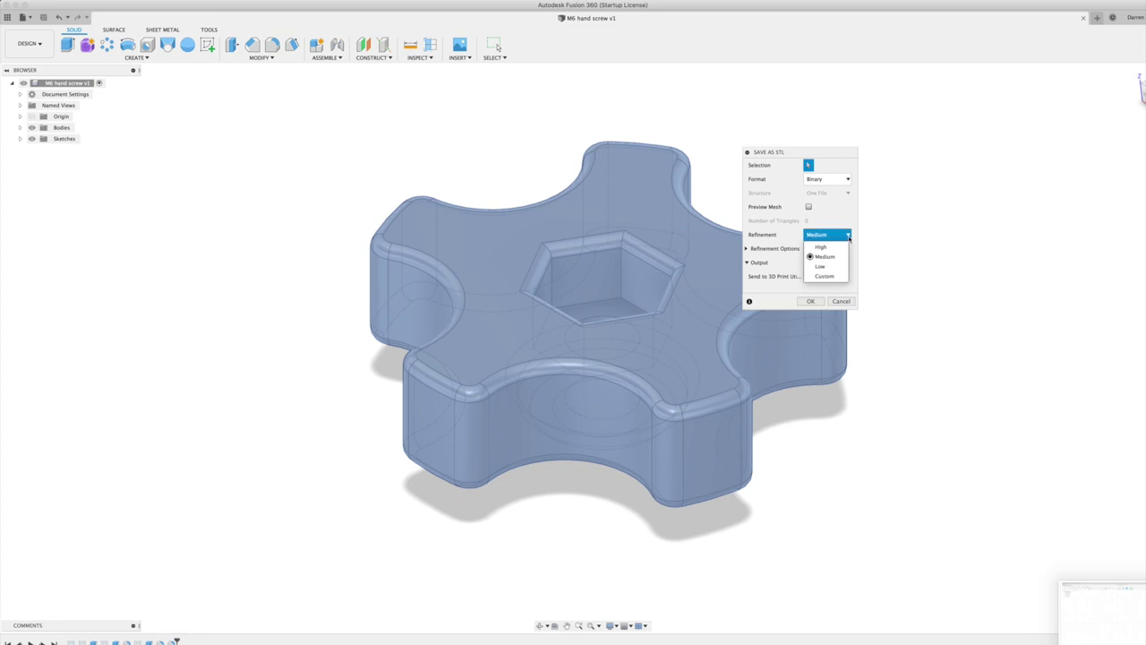
click(827, 248)
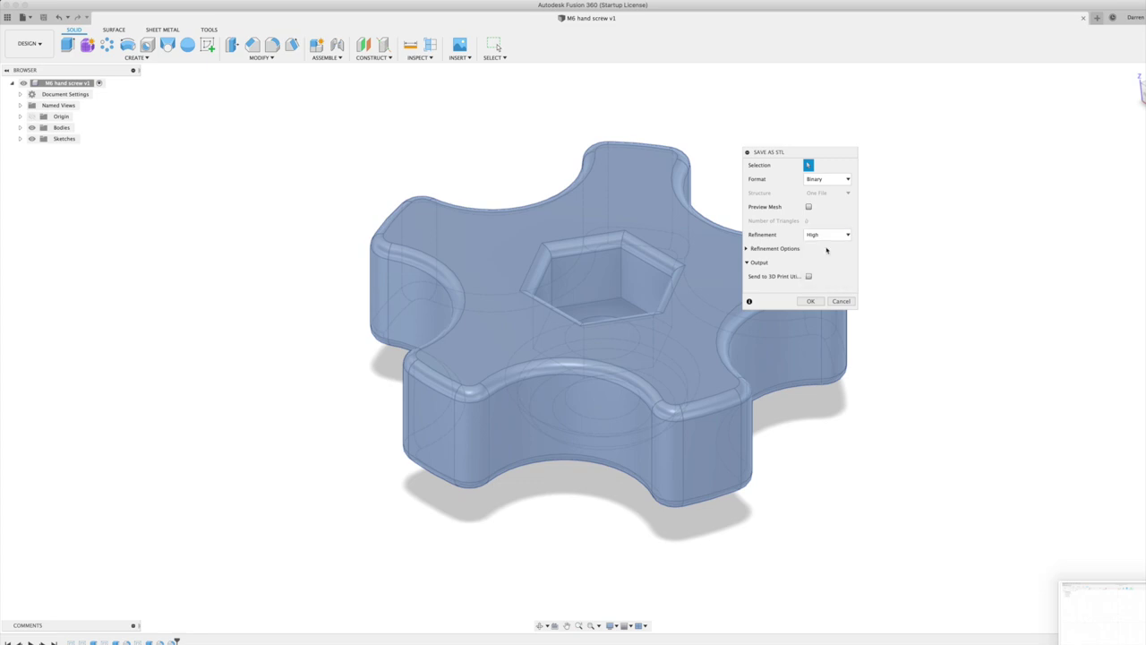
click(810, 302)
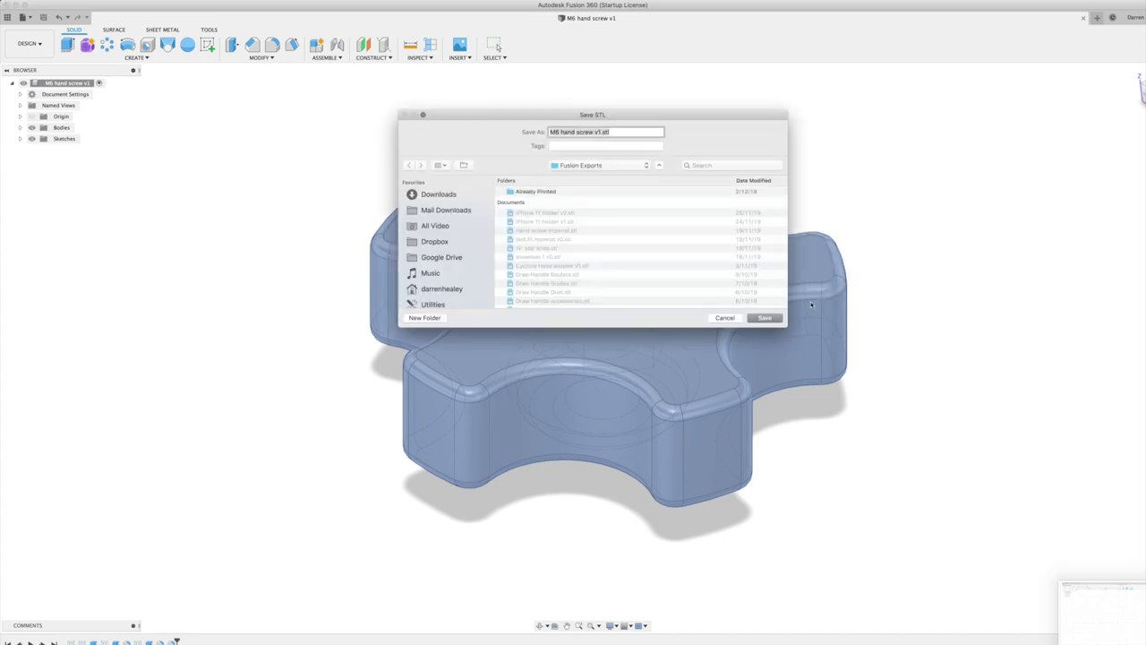
click(766, 320)
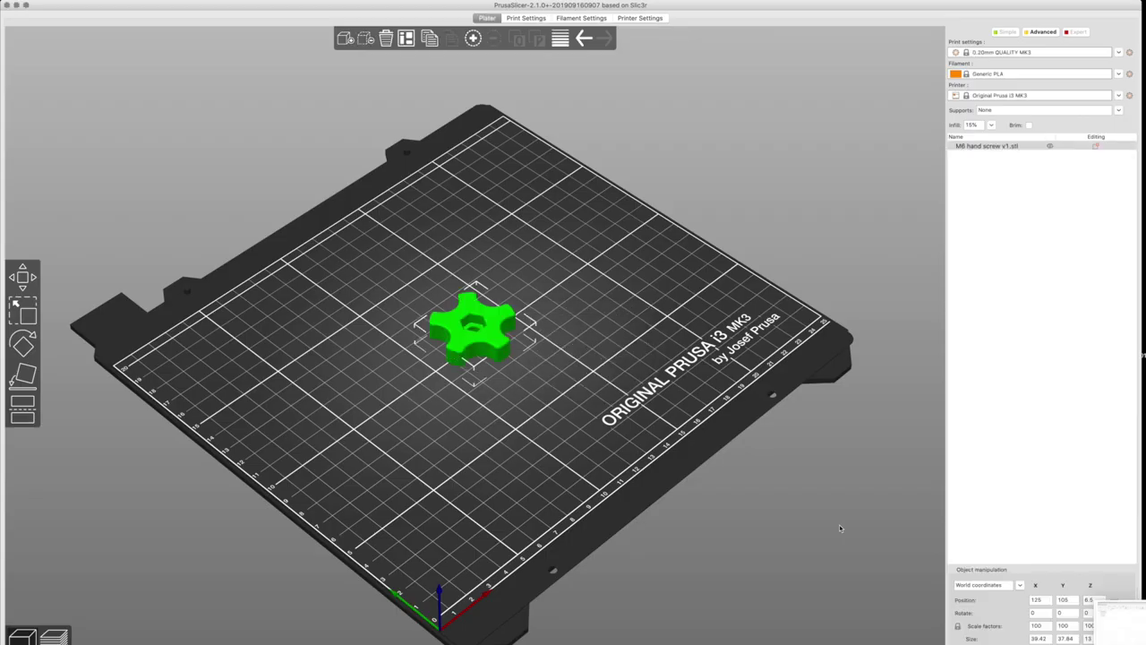
Step: Lay the knob on a different flat face so its centre hole faces upward on the bed
mouse_move(683, 453)
mouse_down()
mouse_move(668, 437)
mouse_move(681, 455)
mouse_up()
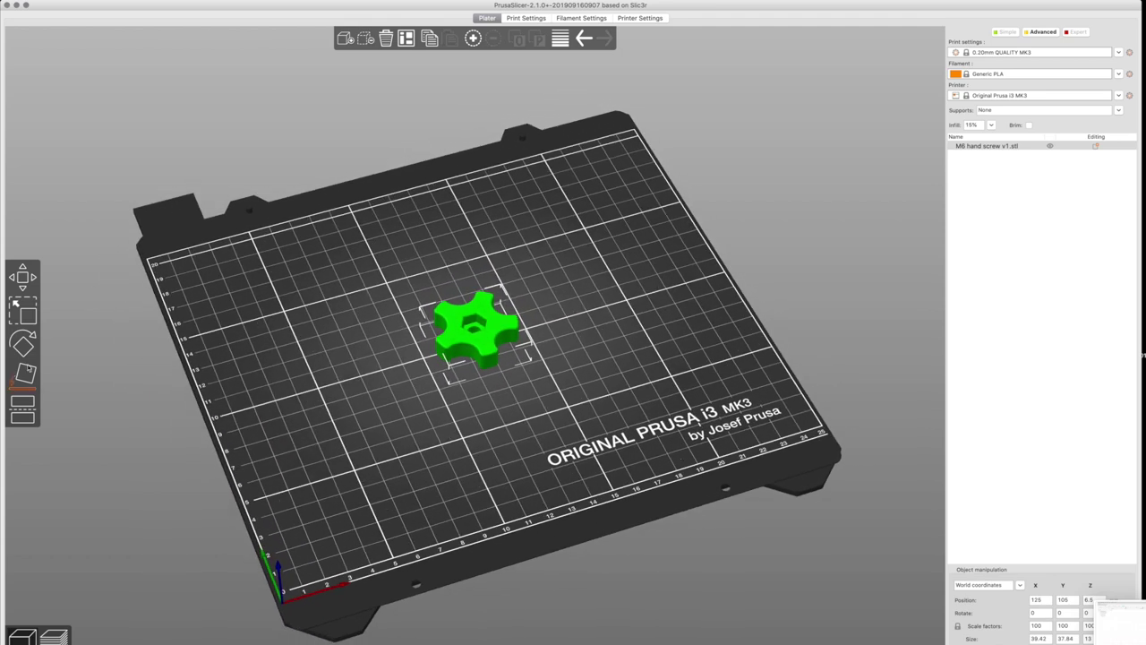
click(26, 373)
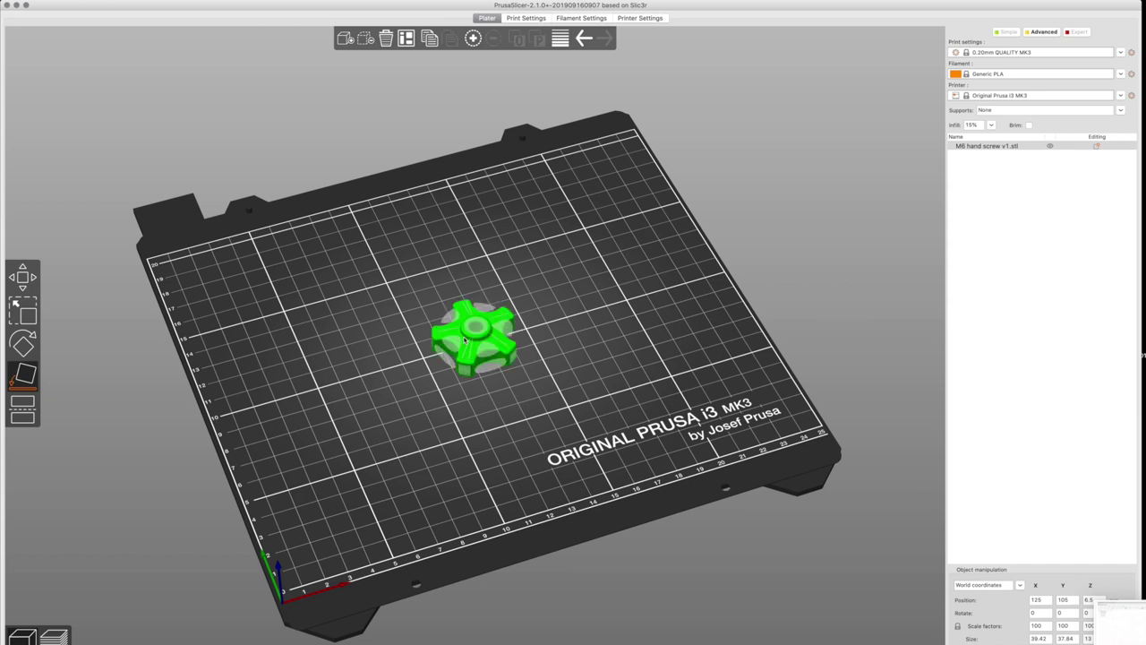
click(676, 359)
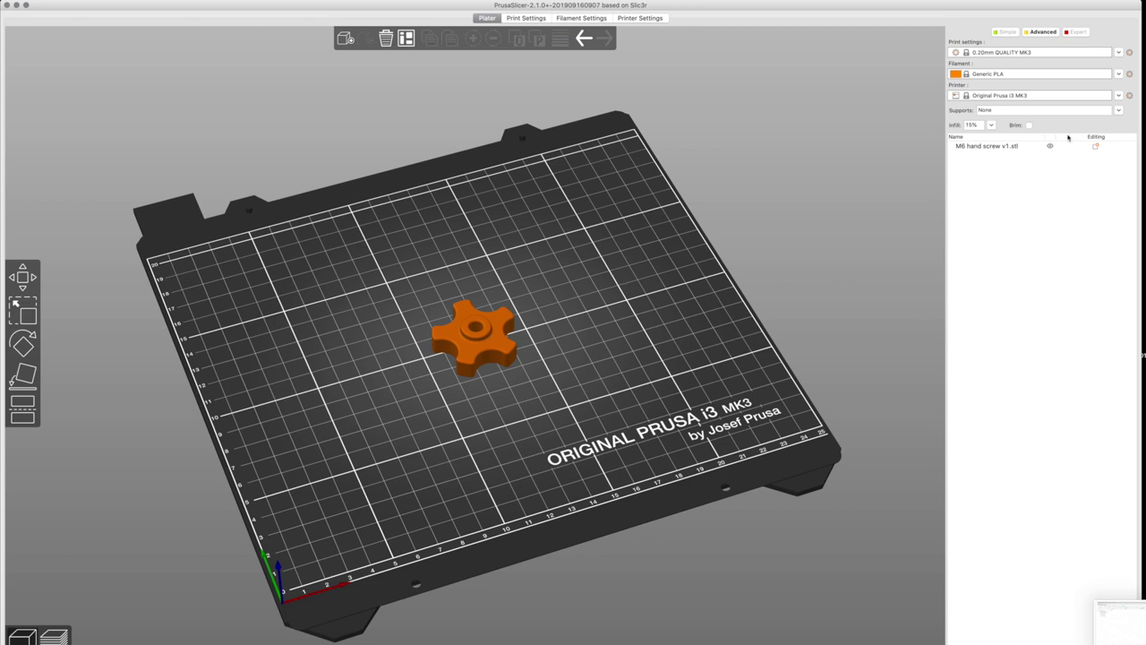
Step: Select the 0.15mm QUALITY MK3 print profile and raise infill density to 25%
click(1021, 54)
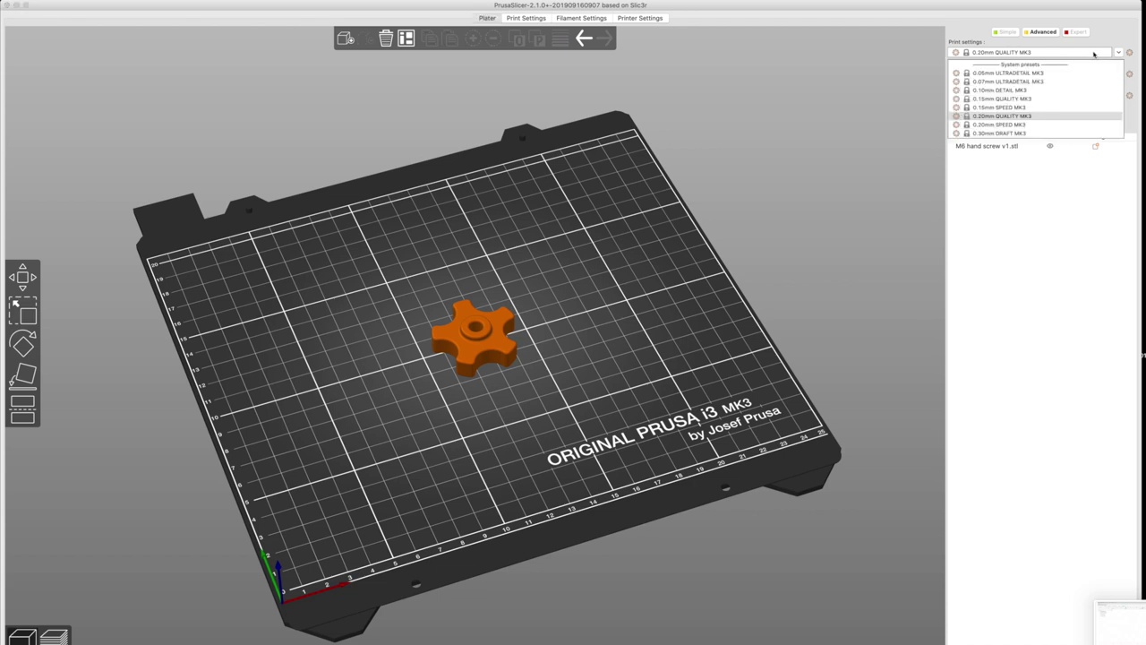
click(980, 99)
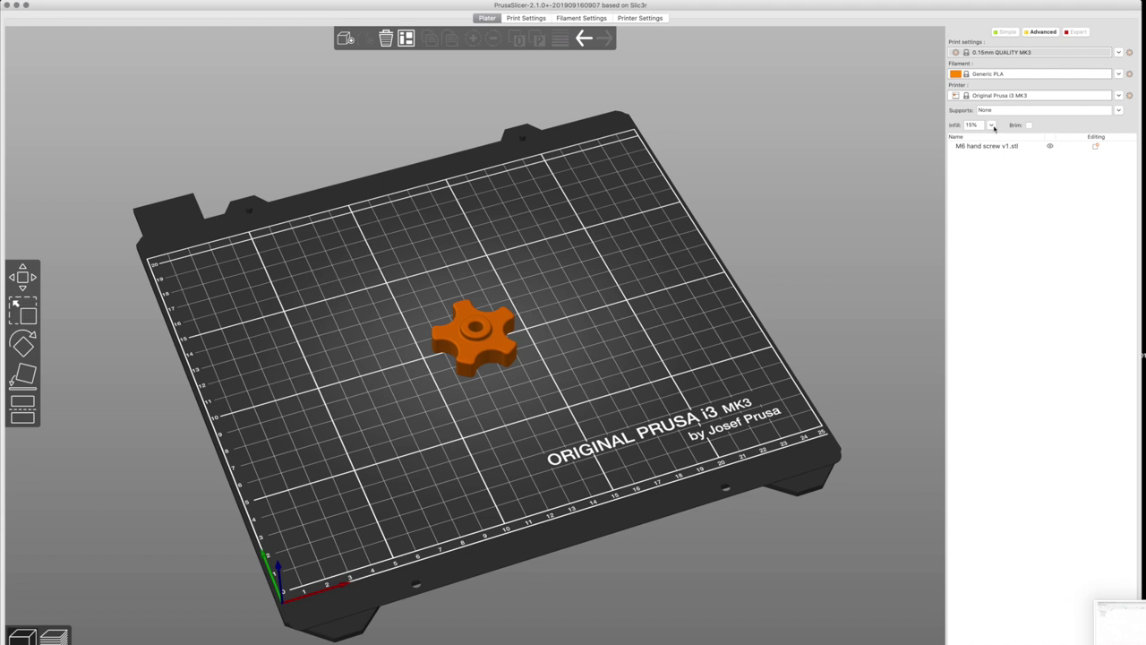
click(991, 125)
click(975, 174)
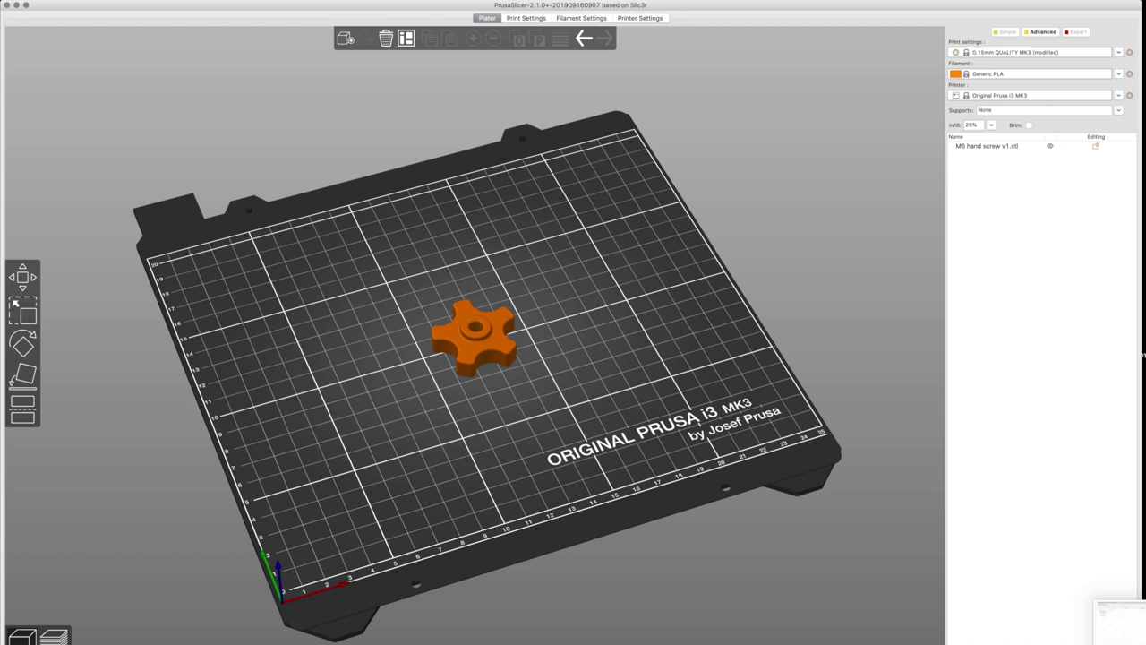
Step: Set perimeters to 3 and turn on Detect thin walls in the print settings
click(519, 18)
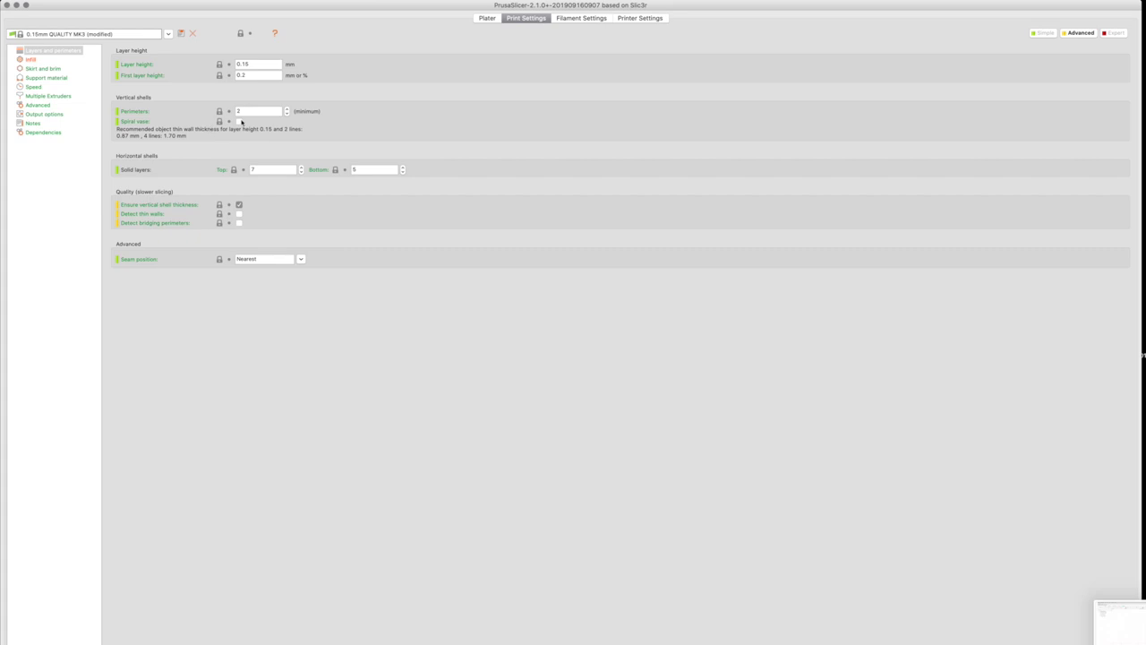
click(287, 109)
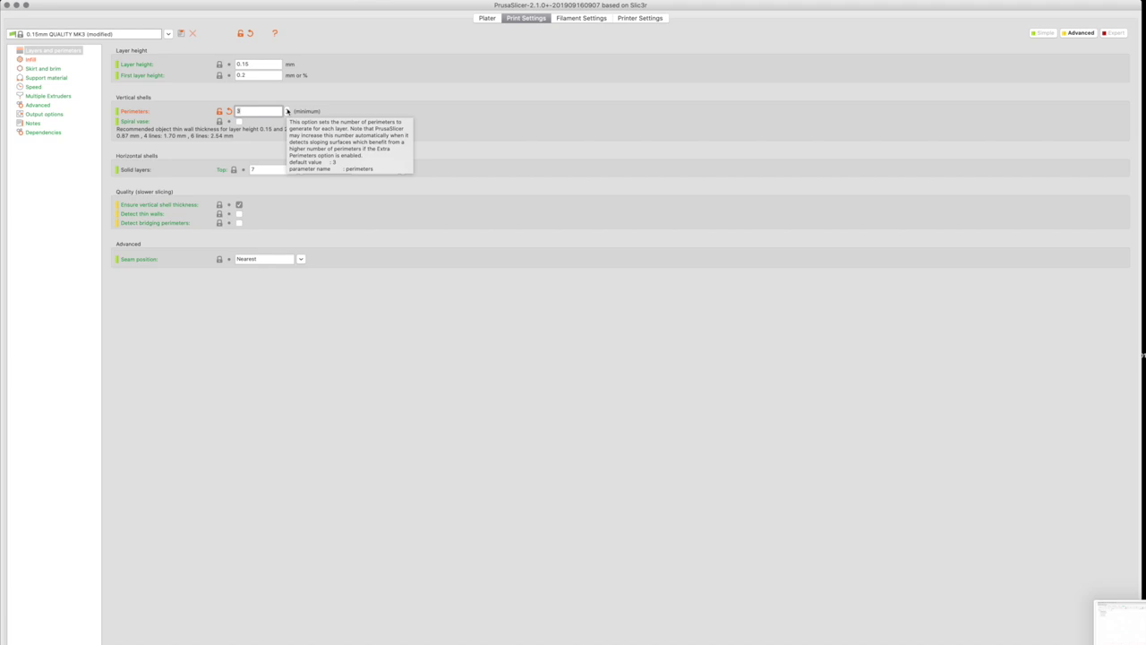
click(239, 214)
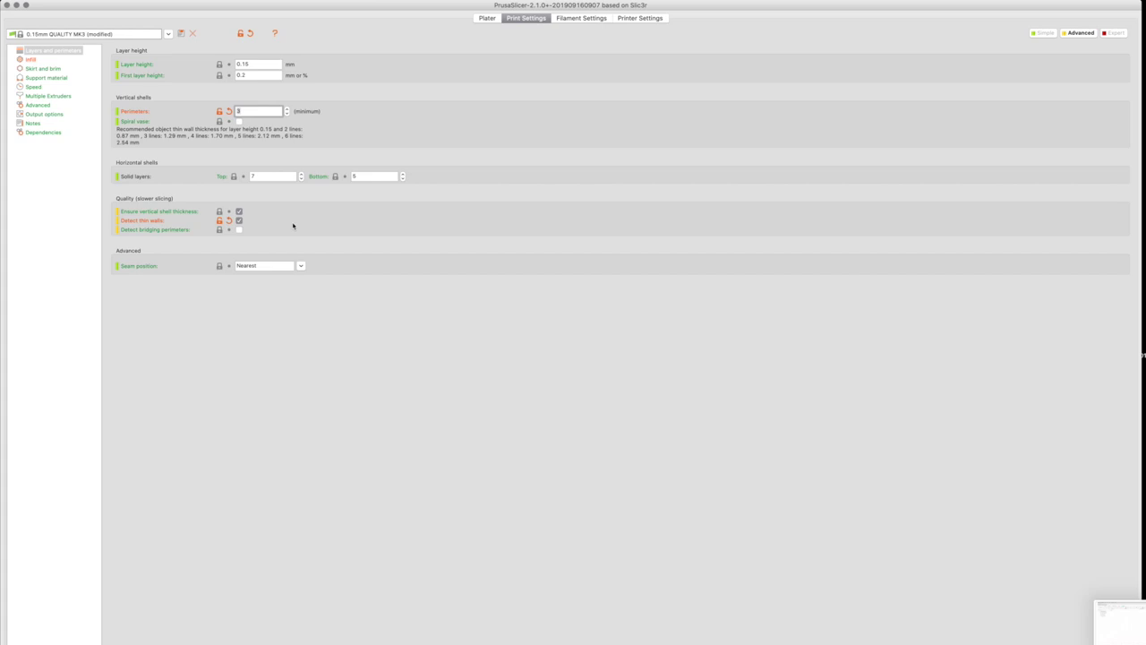
Step: Change the infill fill pattern to 3D Honeycomb and go back to the plater
click(27, 59)
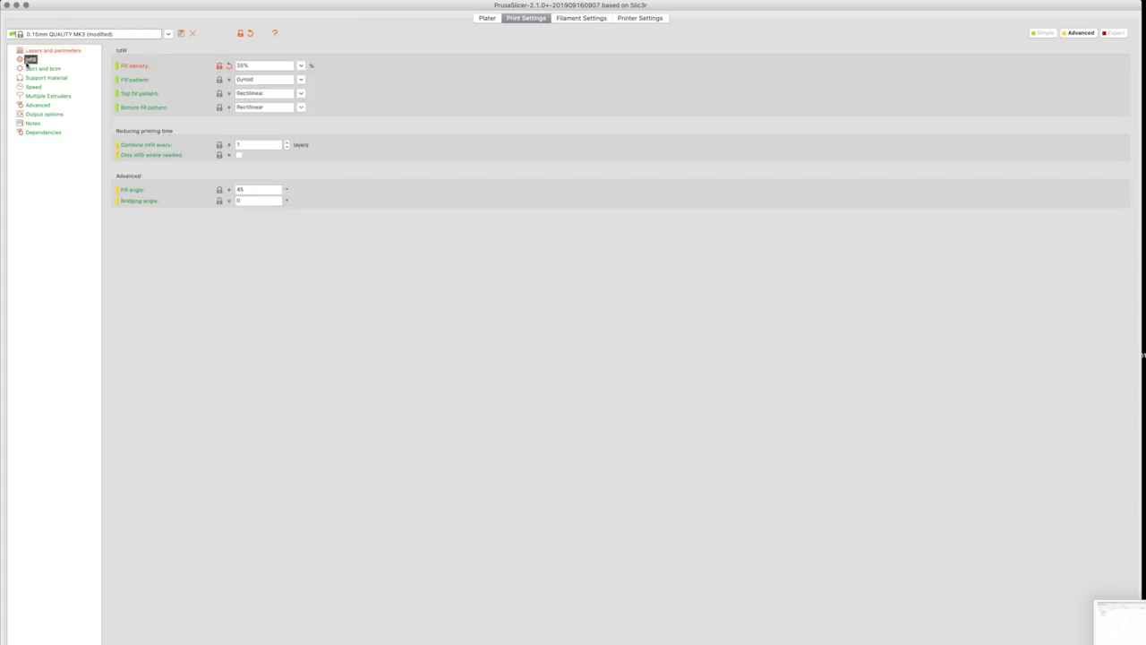
click(302, 80)
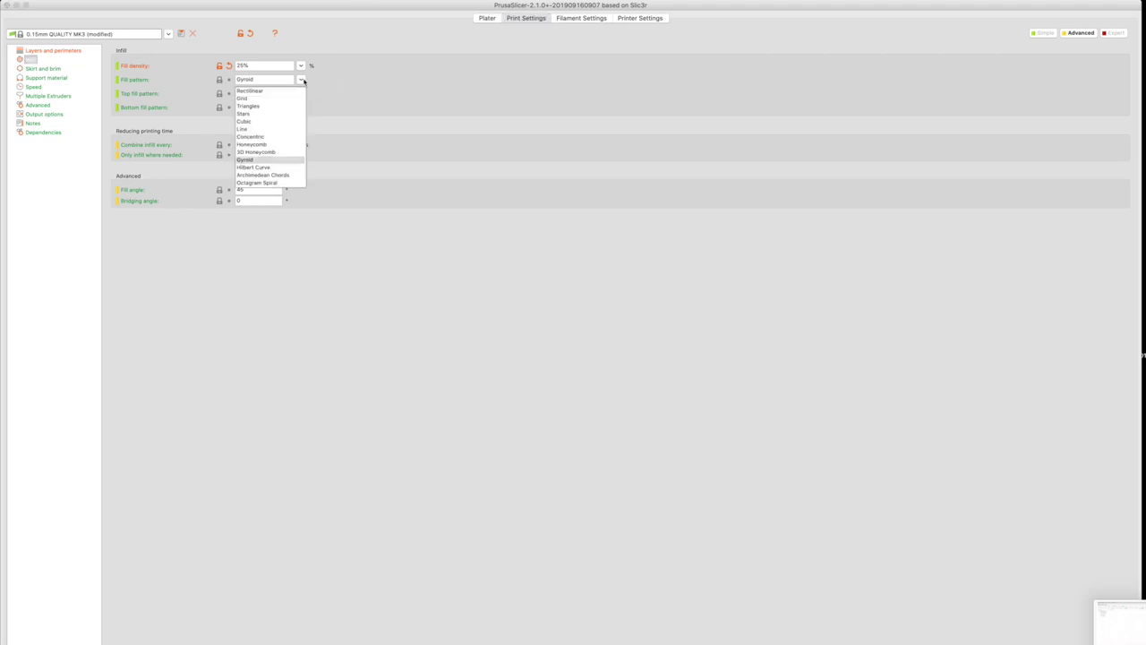
click(253, 153)
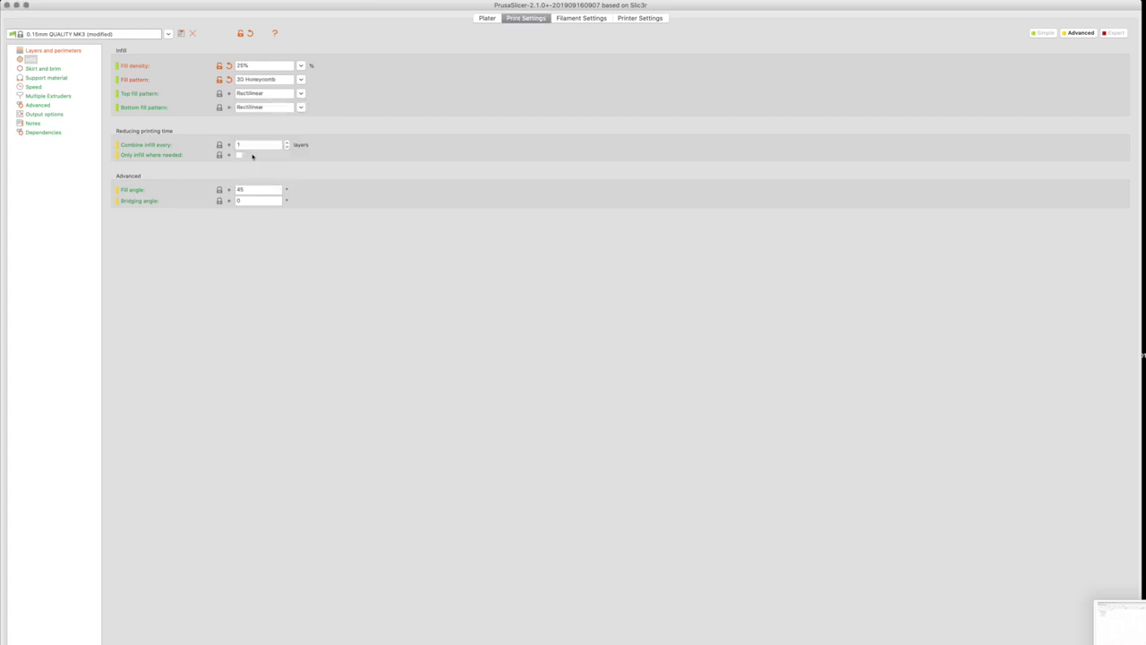
click(486, 18)
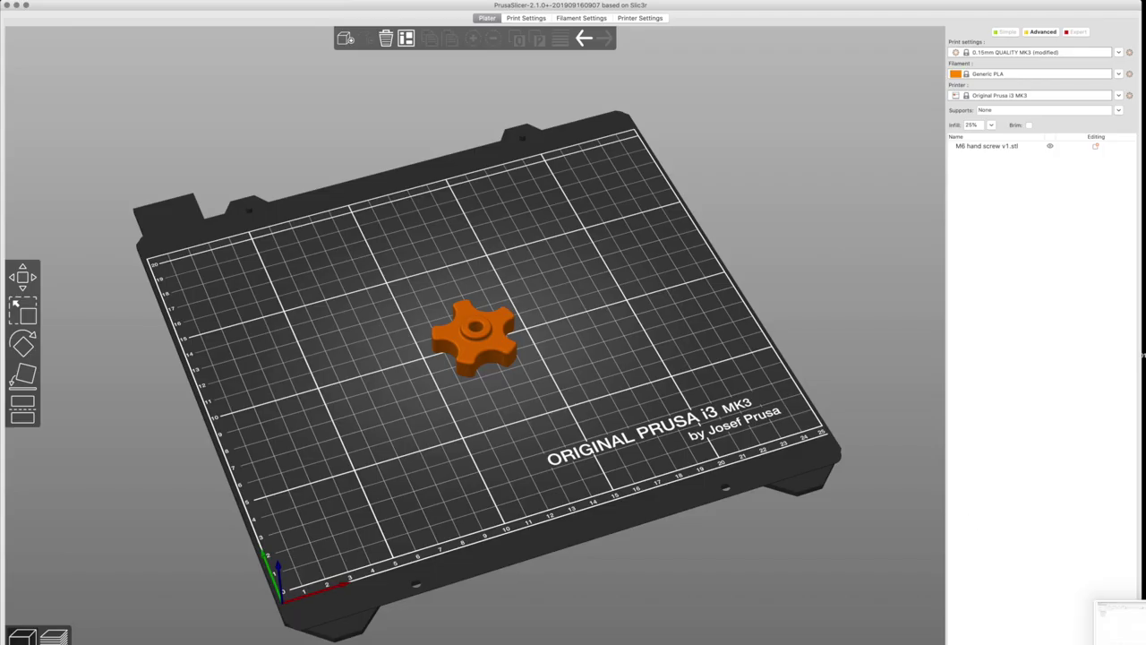
Step: Slice the knob and preview its layers: 59m 34s estimated, 2.38 m of filament
key(Tab)
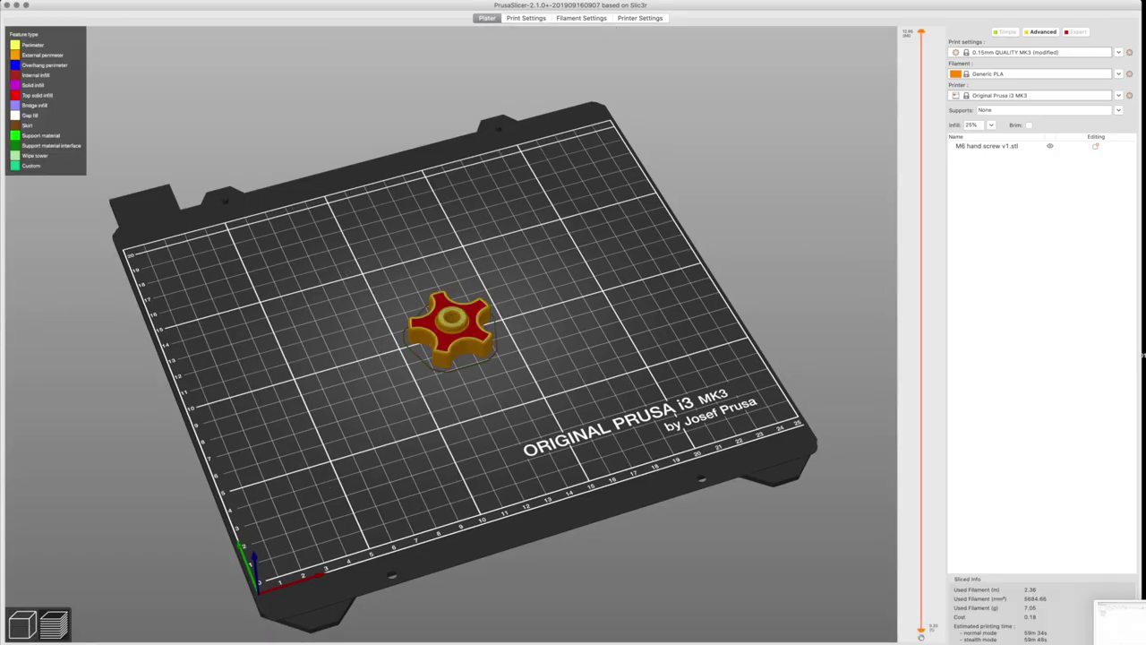